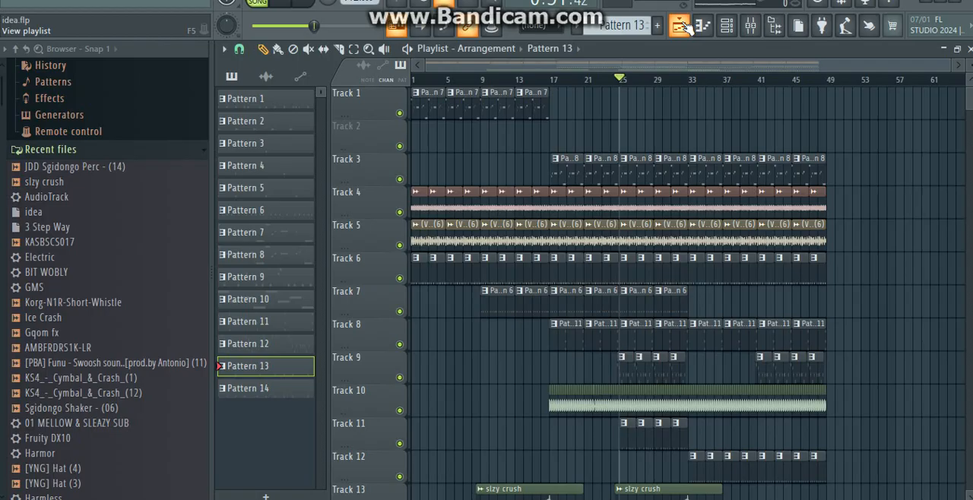
Step: Look over the playlist tracks and set the time selection to cover the whole arrangement from bar 1 to bar 49
scroll(688, 28, "down", 5)
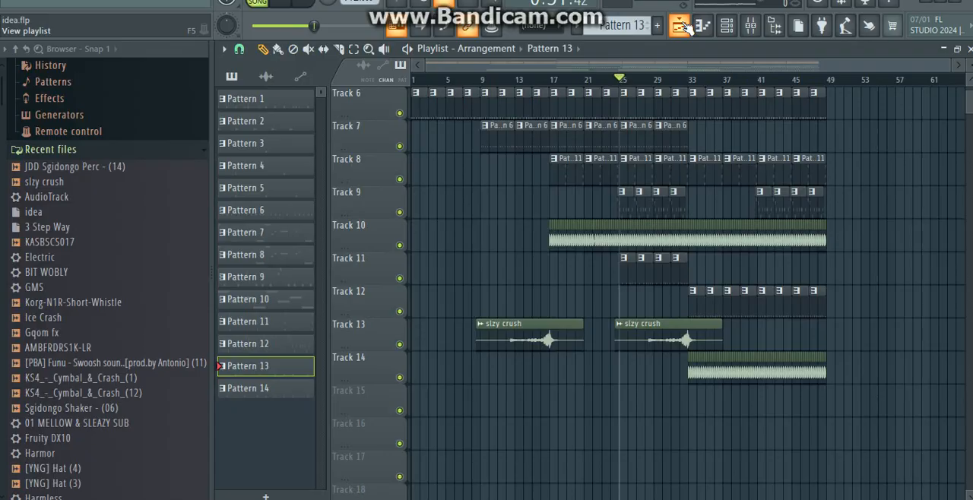
scroll(688, 28, "up", 5)
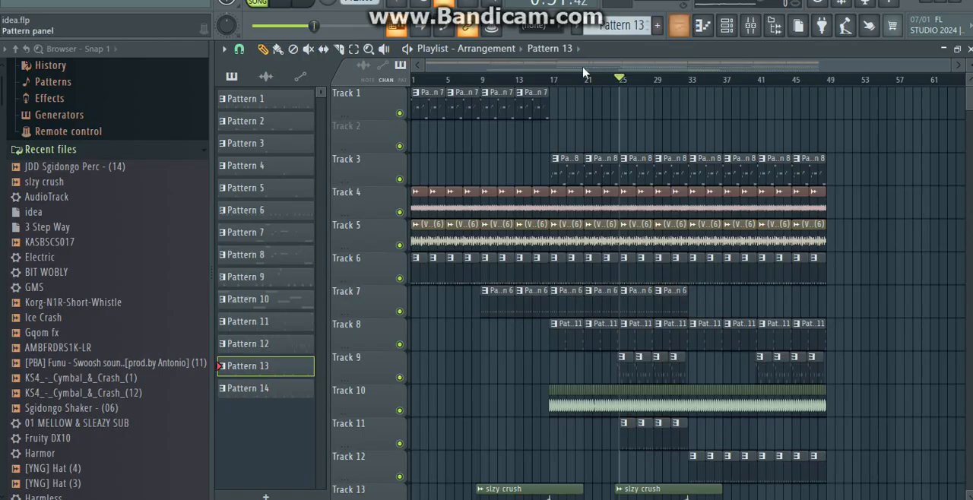
left_click_drag(548, 79, 413, 79)
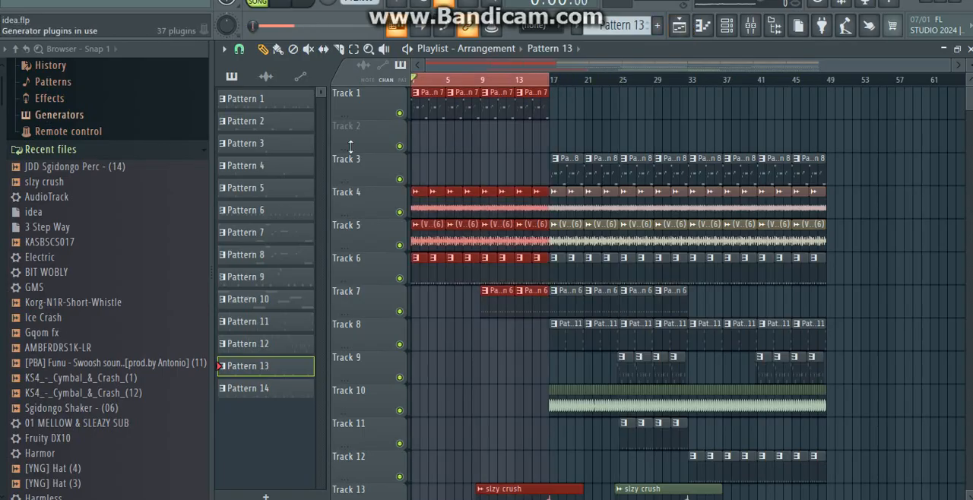
right_click(829, 80)
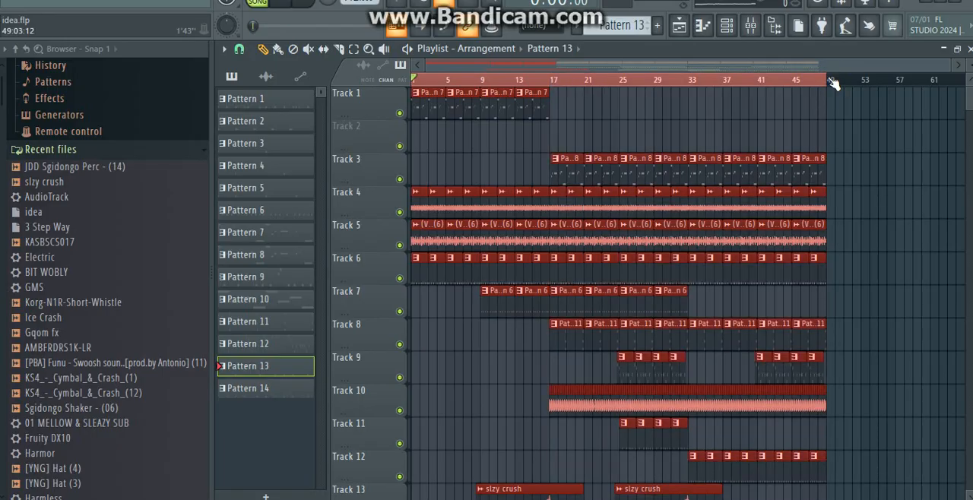
Step: Play the arrangement from about bar 13 with its clips deselected, and stop playback past bar 33
key("space")
left_click(514, 79)
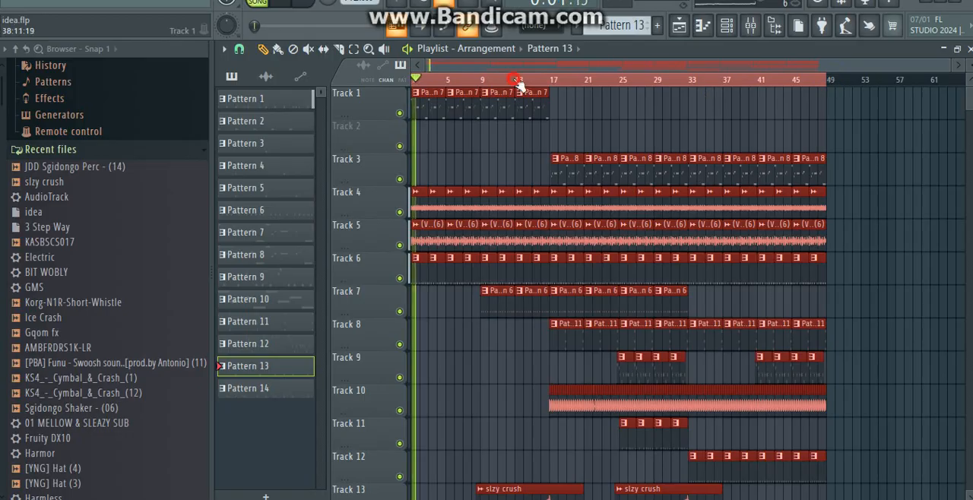
right_click(630, 113)
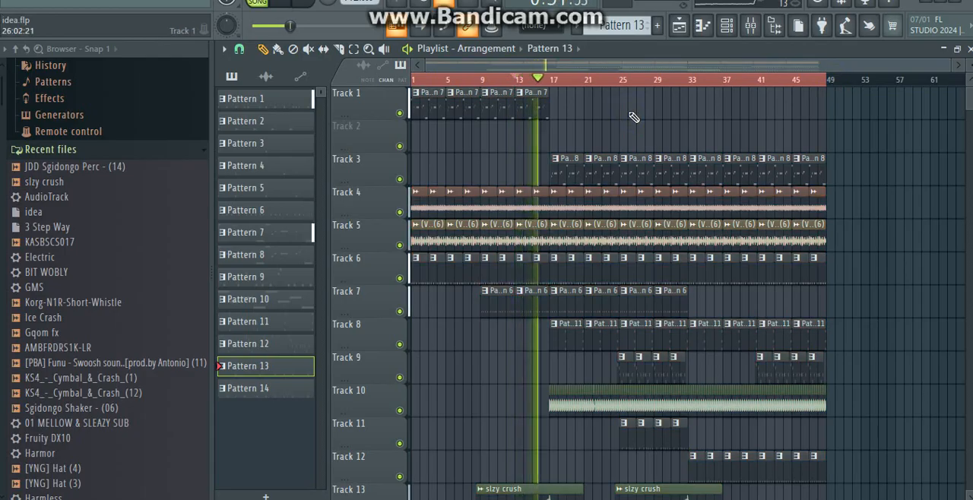
scroll(631, 117, "down", 2)
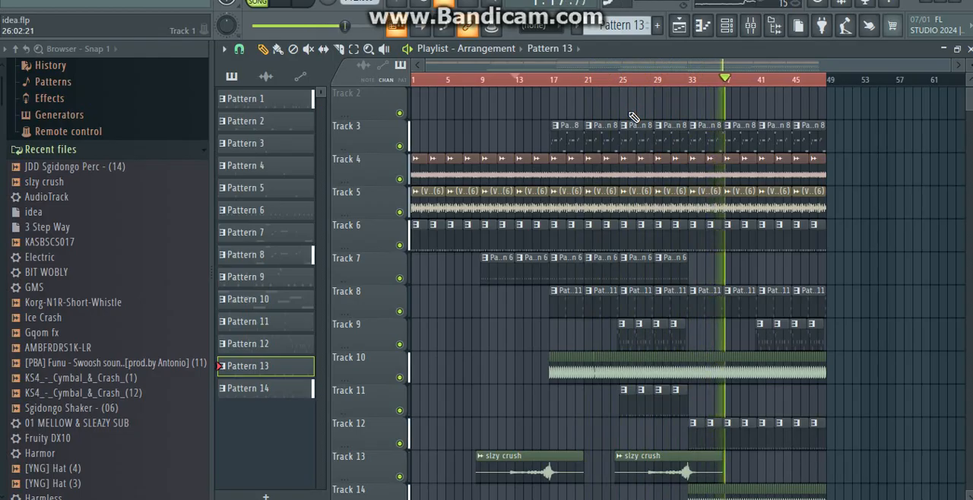
key("space")
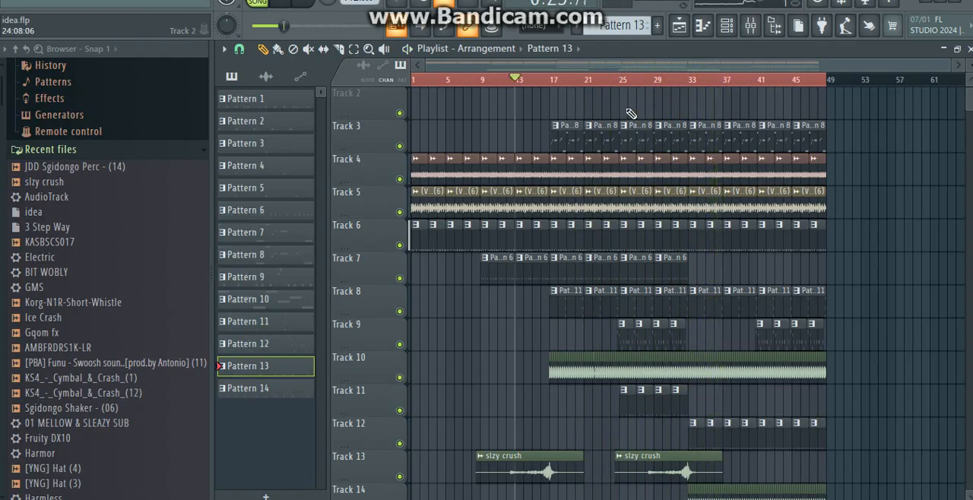
Step: Shorten the playlist's time selection to the intro, from bar 1 to bar 17
right_click(690, 85)
left_click_drag(686, 89, 553, 91)
left_click(530, 112)
scroll(530, 113, "up", 1)
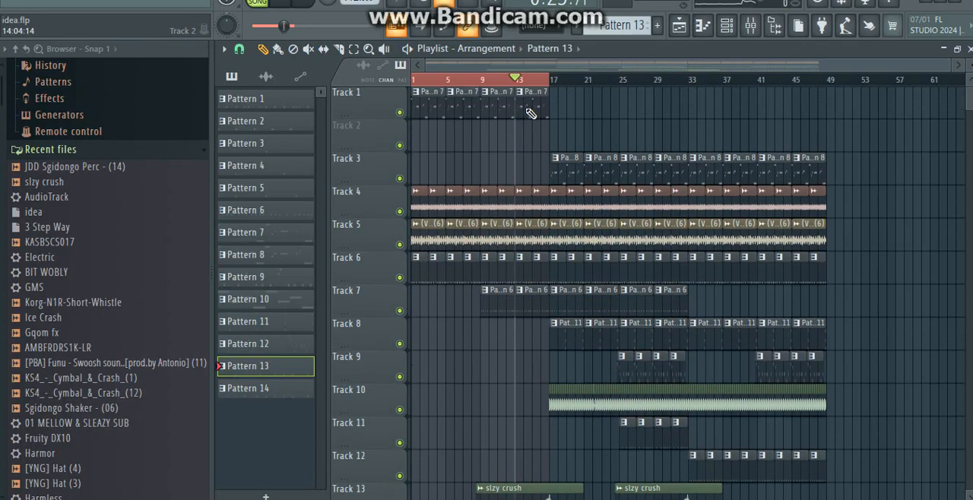
Step: Open the Harmless synth used by the Pattern 7 clip on Track 1 and choose its OBligatory Jump FG preset
double_click(432, 104)
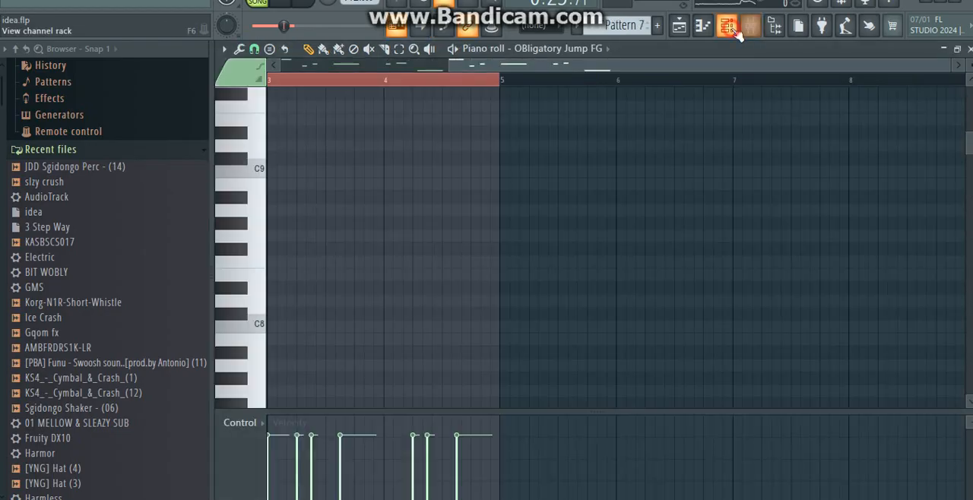
left_click(727, 26)
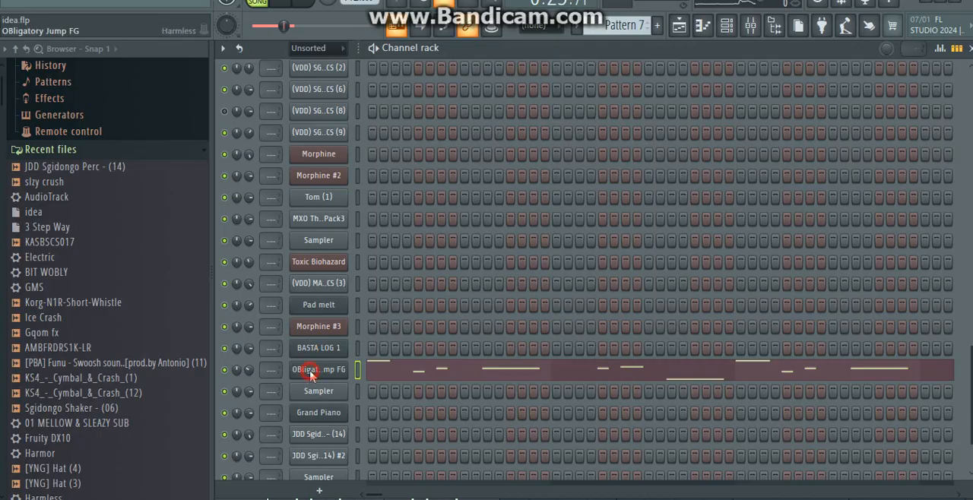
left_click(315, 372)
left_click(264, 76)
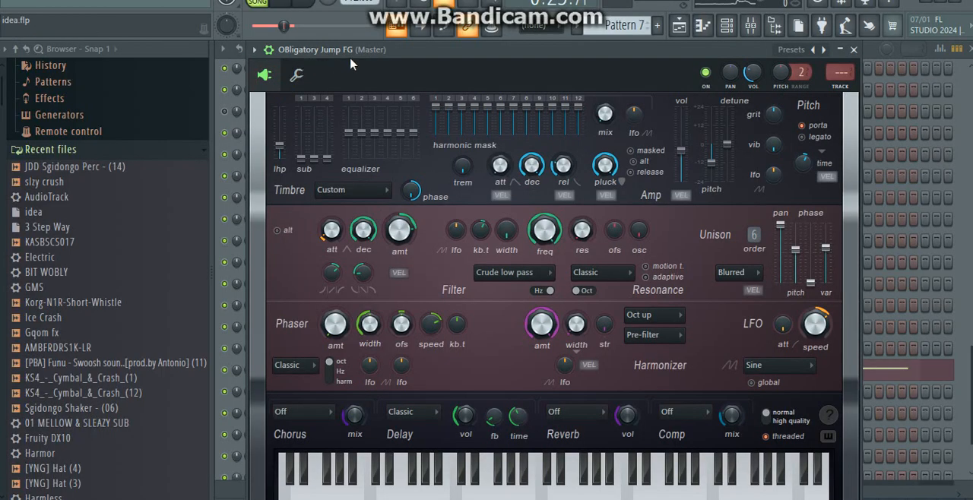
left_click(794, 51)
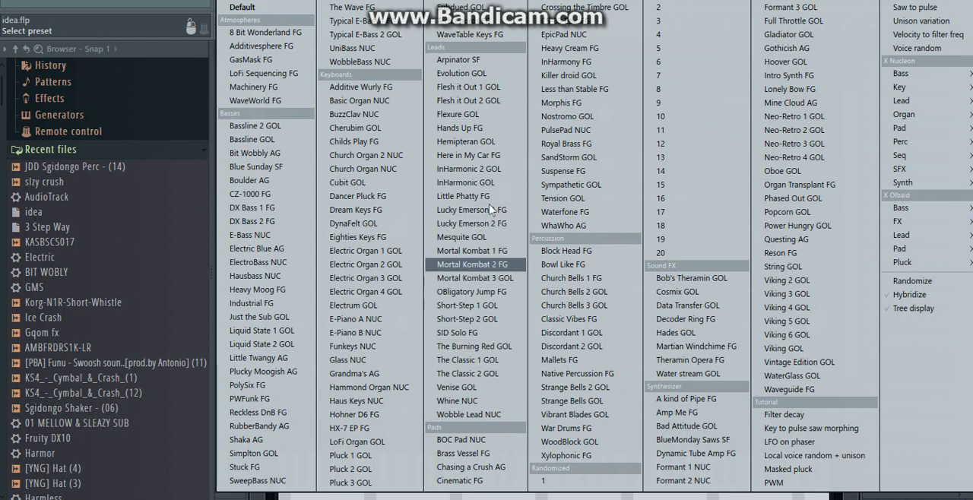
left_click(481, 293)
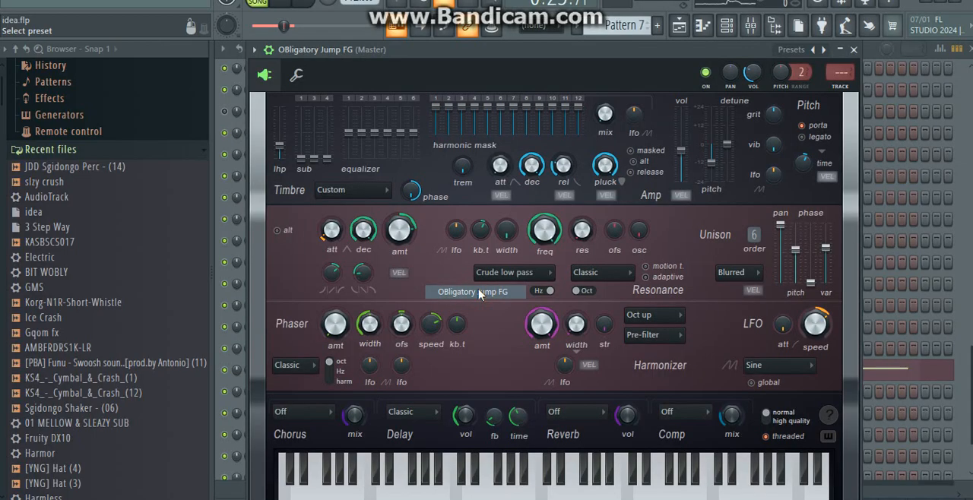
Step: Play the playlist with only Track 1 enabled and add Tracks 4, 5 and 6 by unmuting them
left_click(679, 27)
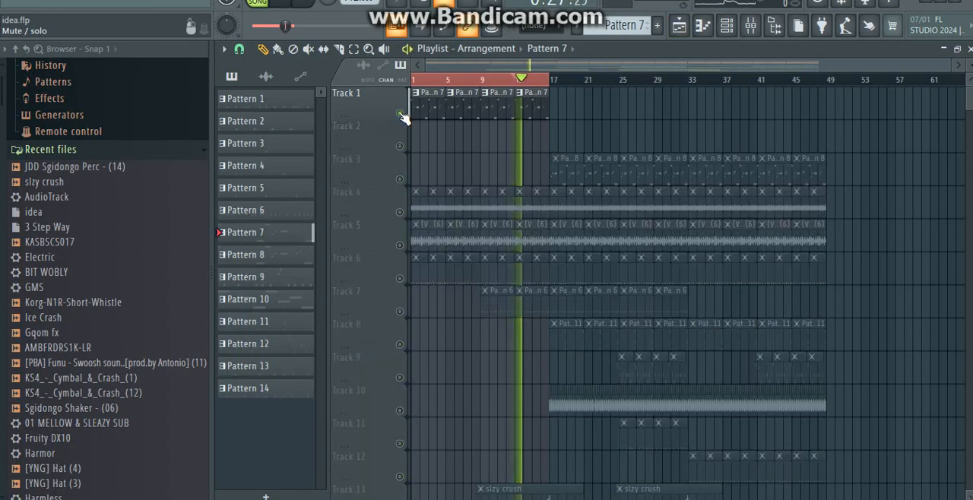
left_click(400, 213)
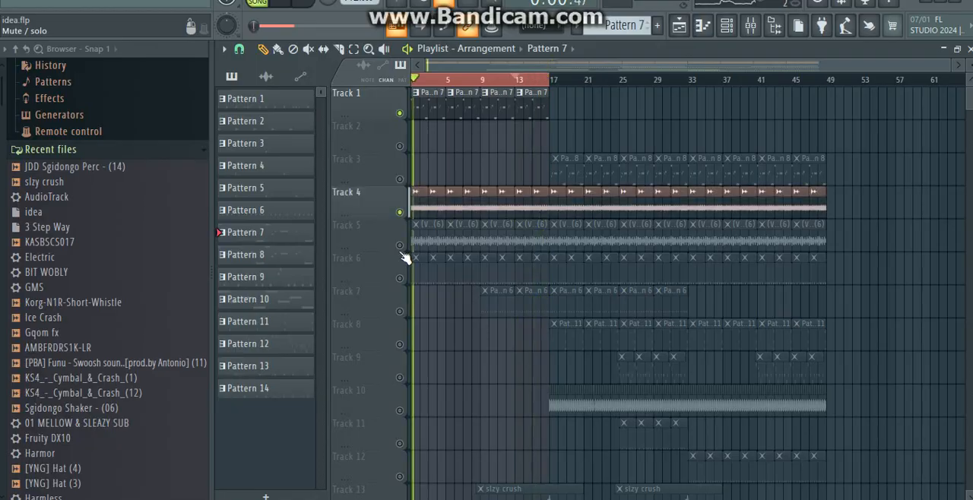
left_click(401, 244)
left_click(401, 278)
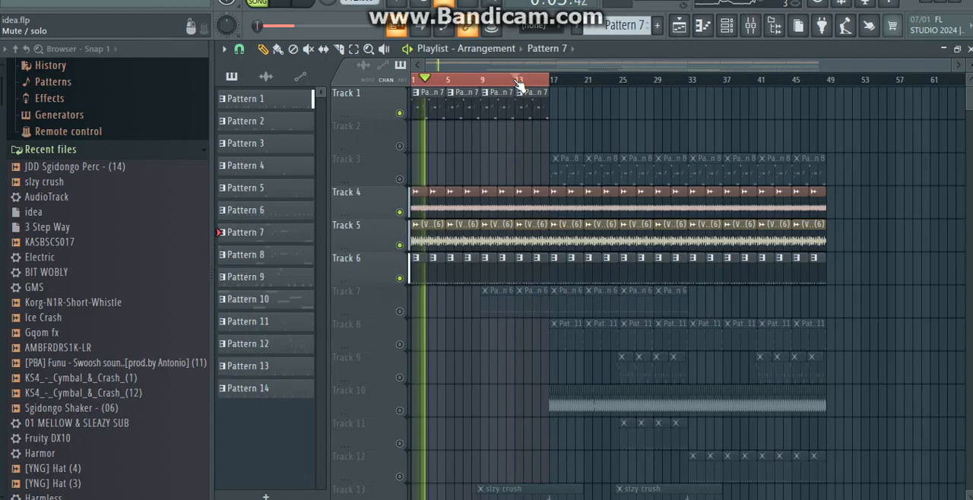
Step: Move the playhead to about bar 13, stop playback and unmute Track 13 with the slzy crush clips
scroll(517, 84, "down", 2)
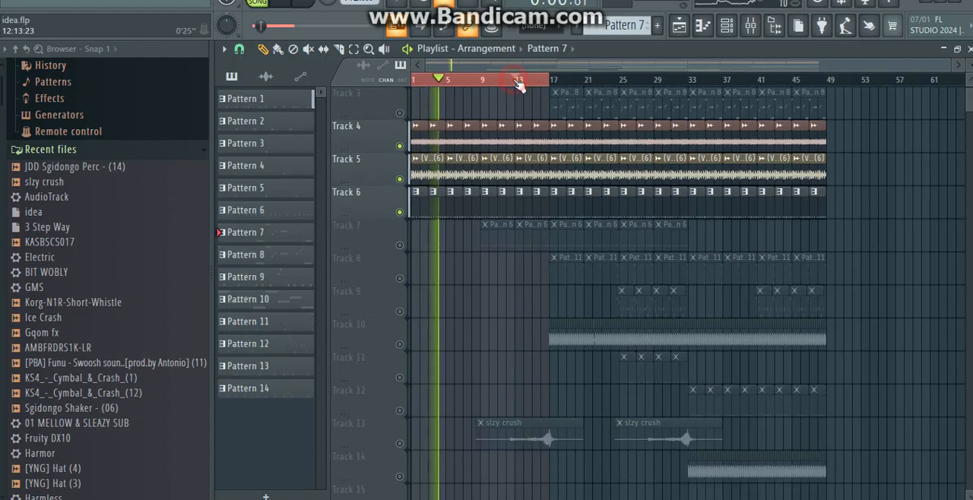
left_click(517, 82)
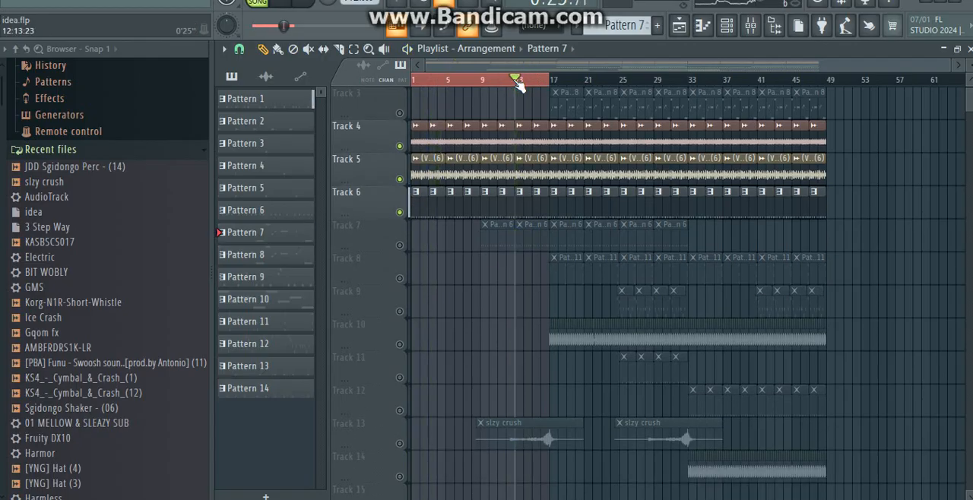
left_click(399, 444)
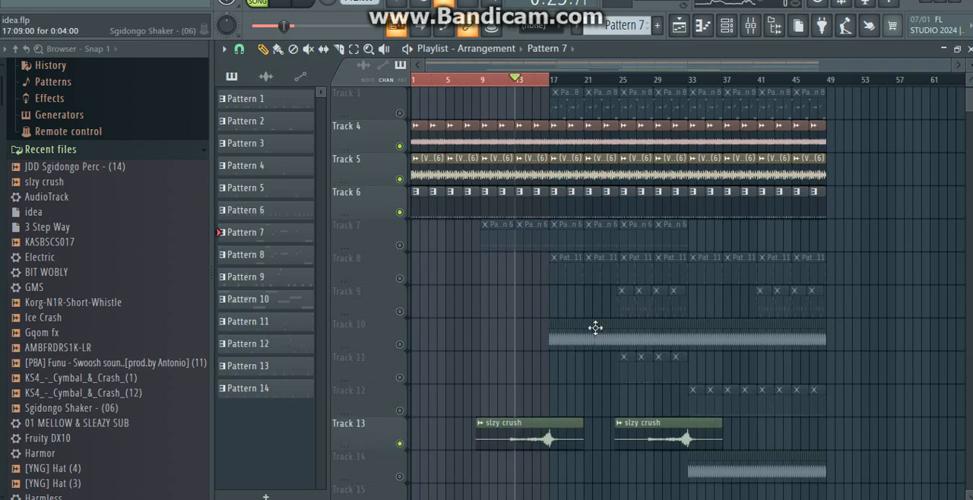
Step: Extend the time selection to bar 33 and play the first slzy crush transition up to about bar 17
left_click(692, 80, "ctrl+shift")
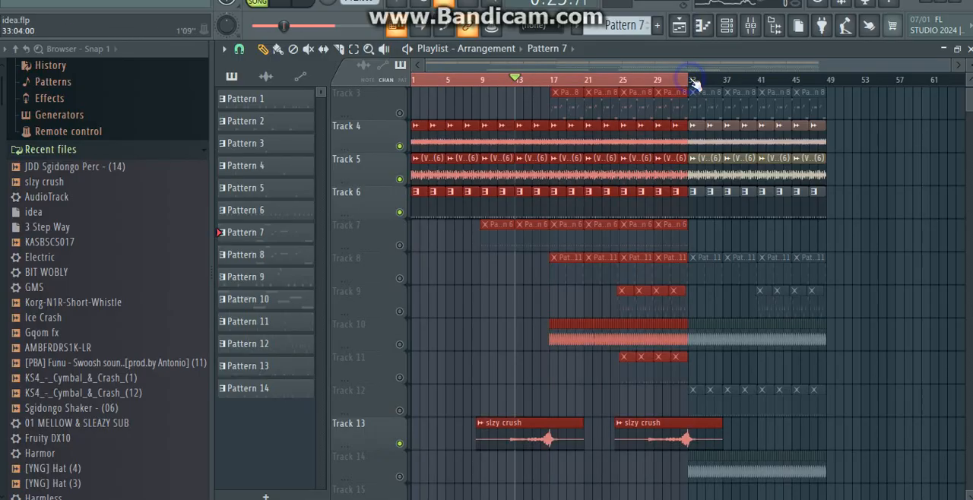
key("space")
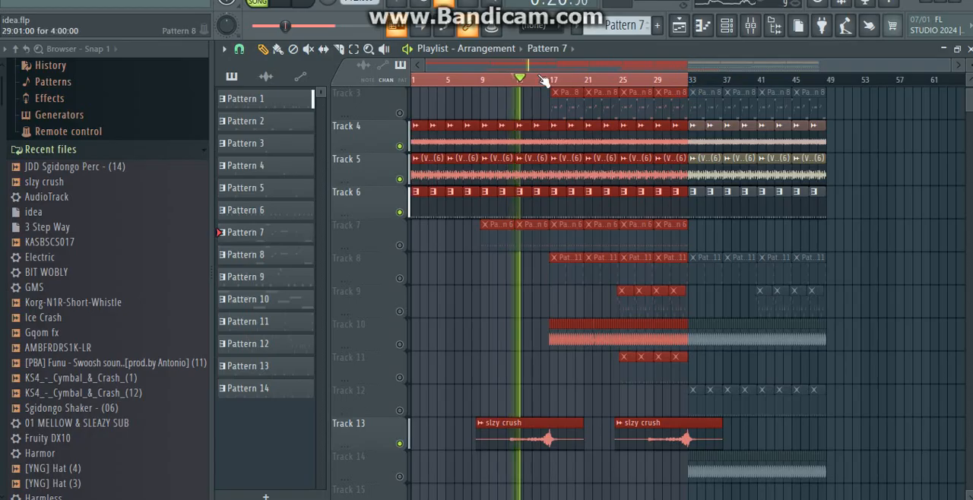
left_click(543, 80)
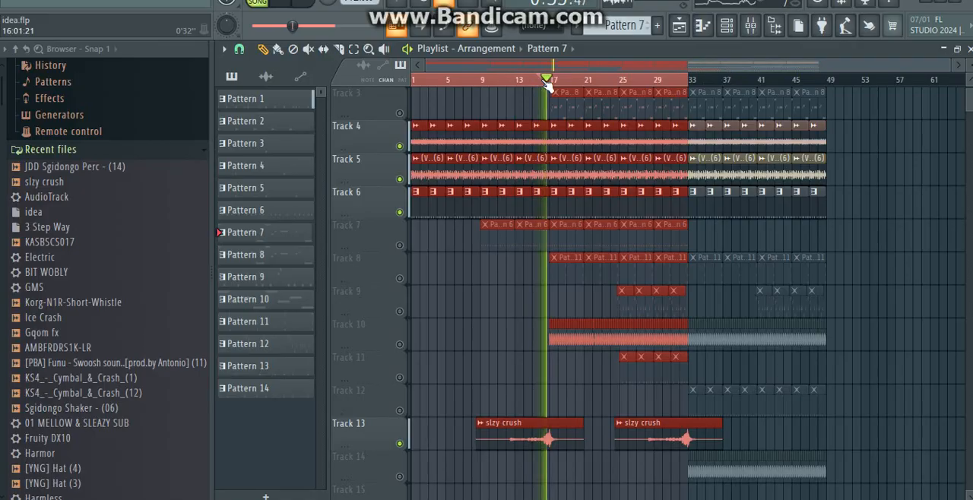
key("space")
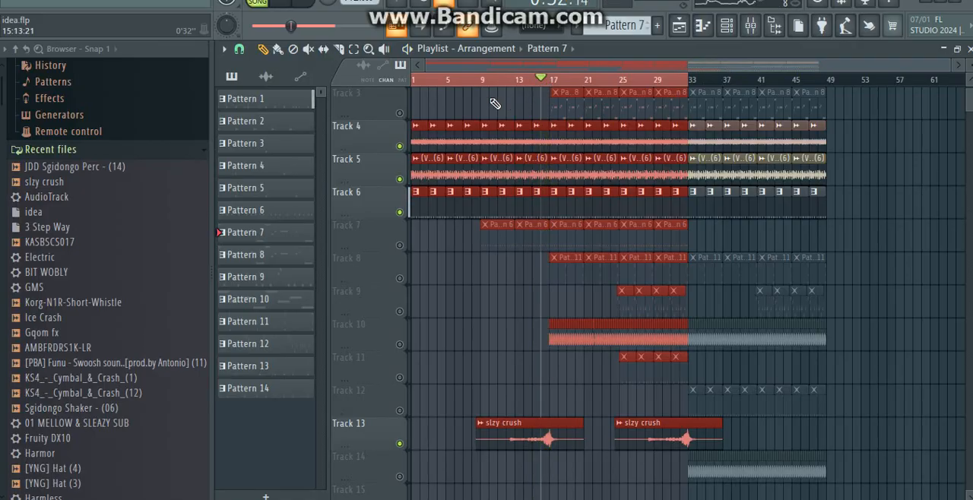
Step: Unmute Track 3 and open its first Pattern 8 clip to view the Log Drum notes and channel rack
left_click(399, 113)
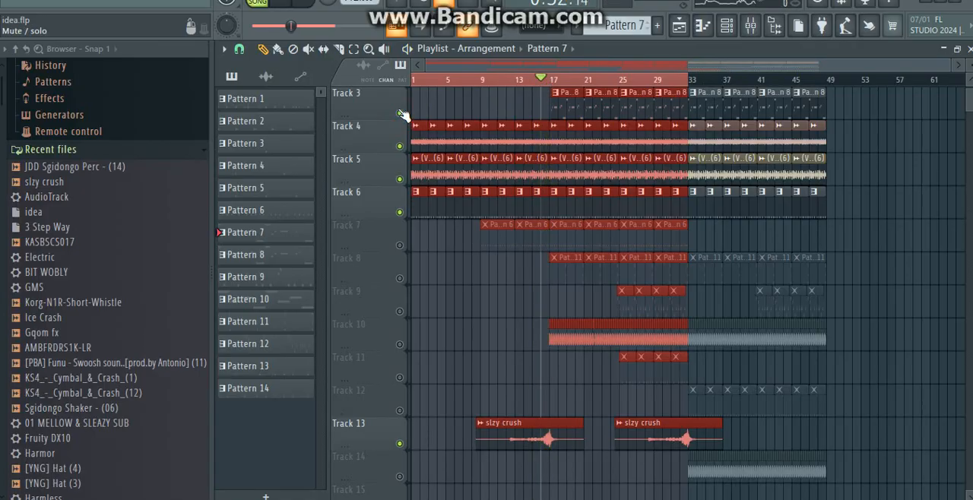
scroll(403, 115, "up", 1)
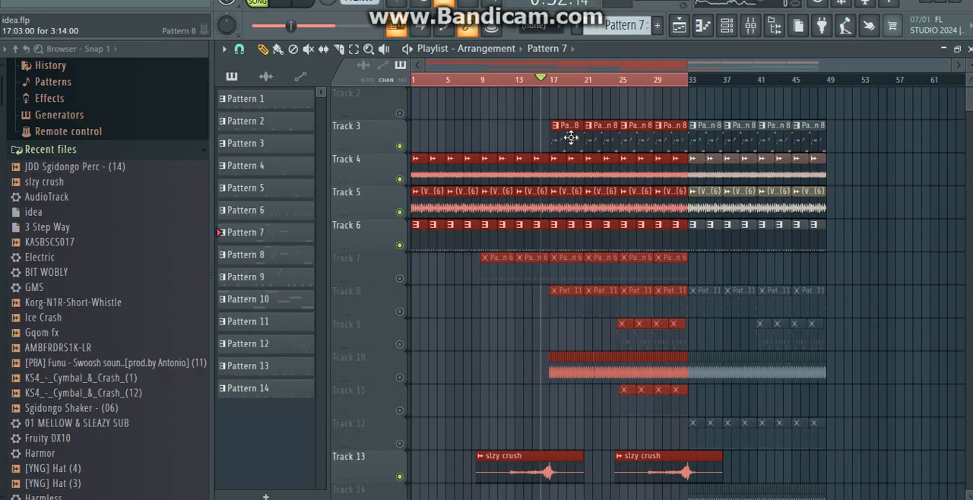
right_click(452, 134)
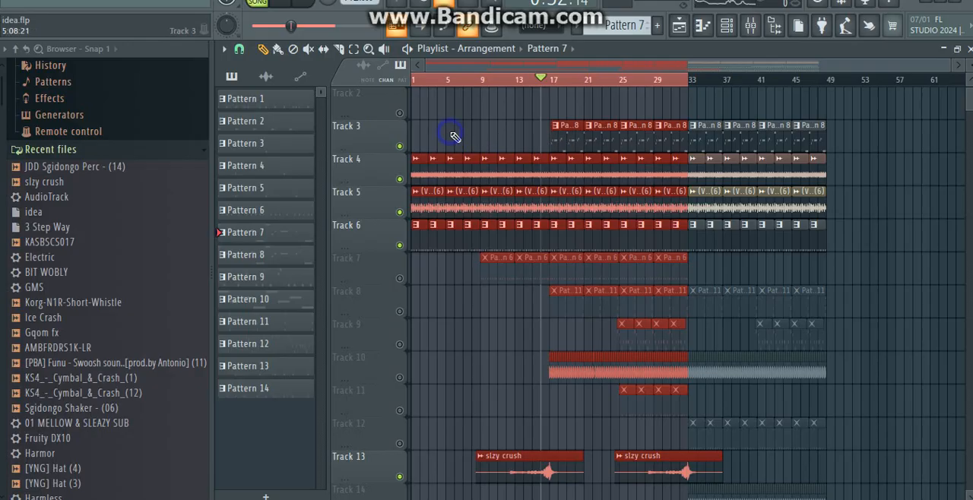
left_click(564, 132)
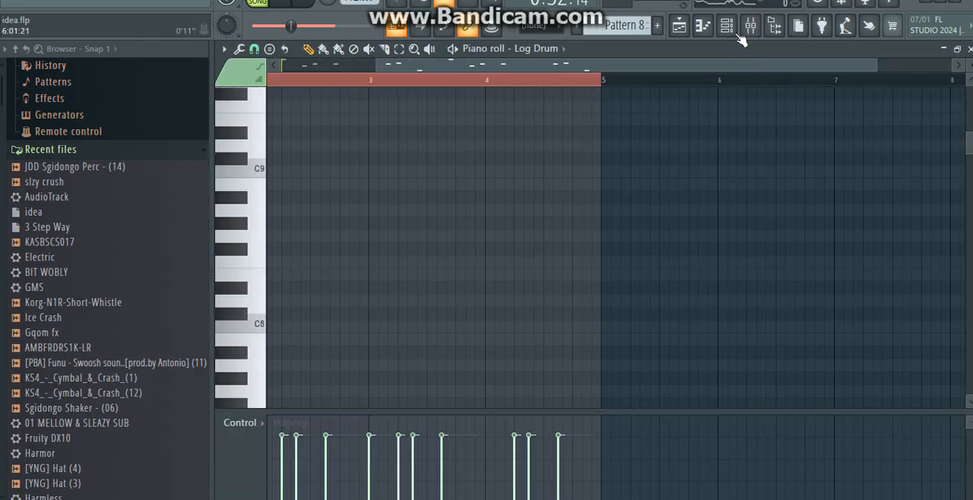
left_click(735, 31)
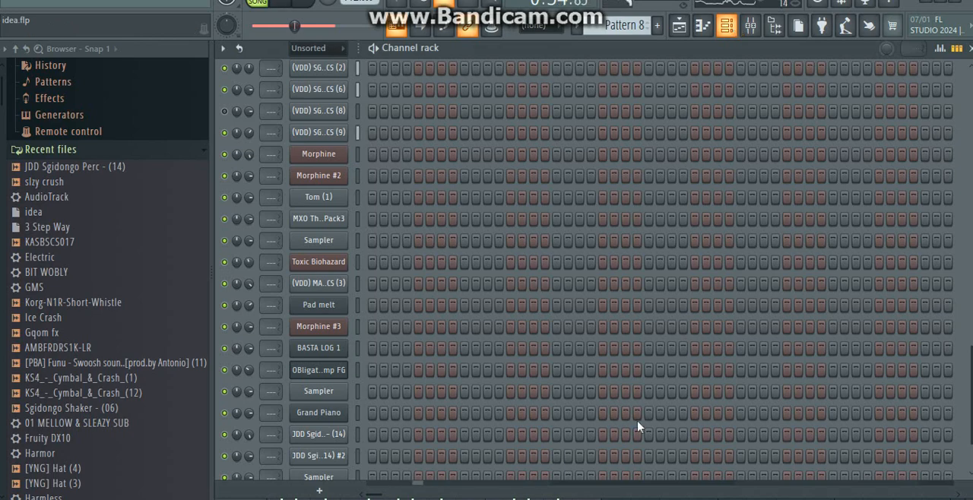
Step: Return to the playlist and set the time selection to span bars 18 to 33
left_click(679, 25)
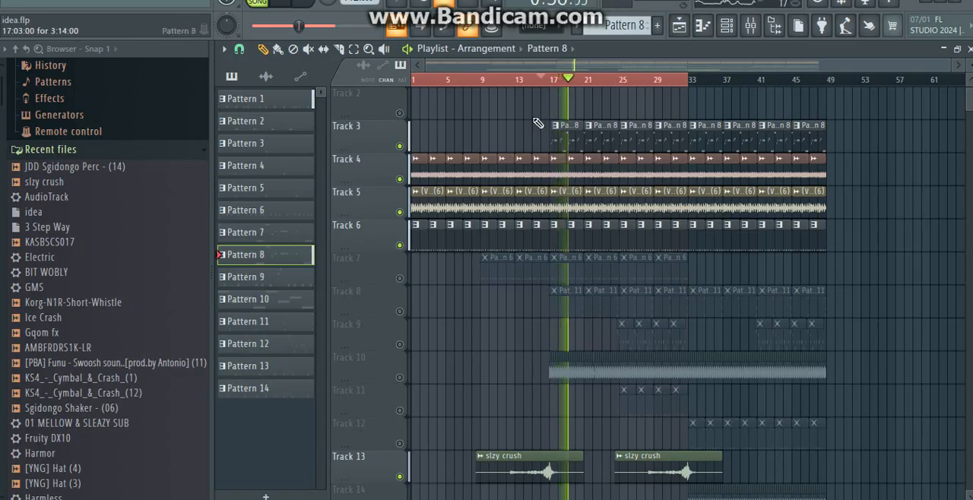
left_click_drag(517, 82, 555, 89)
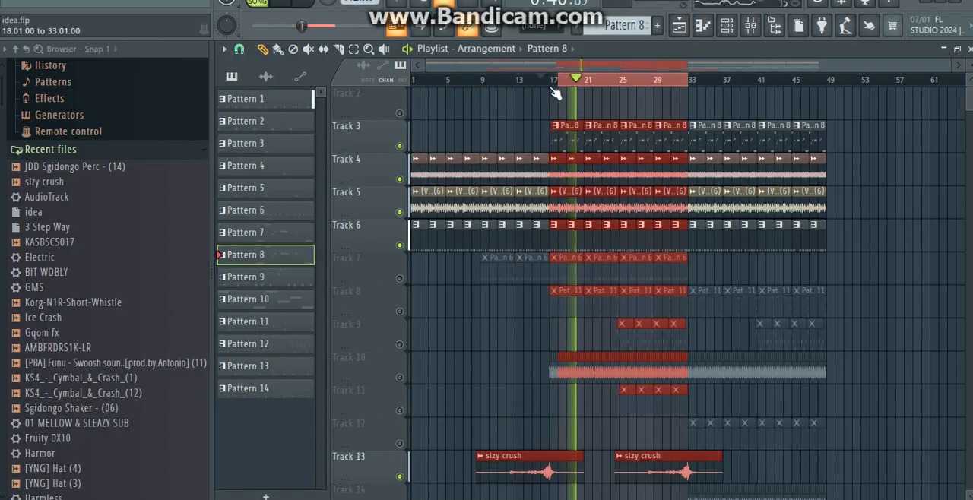
left_click_drag(650, 81, 613, 115)
Step: Reopen Pattern 8 from Track 3 and show its Log Drum and FM Sub channels in the channel rack
left_click(589, 143)
left_click(726, 27)
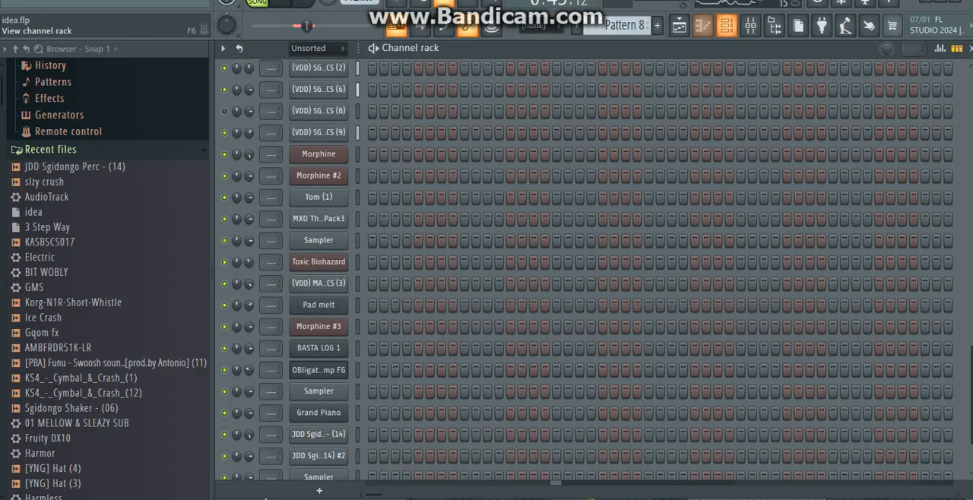
scroll(970, 115, "up", 10)
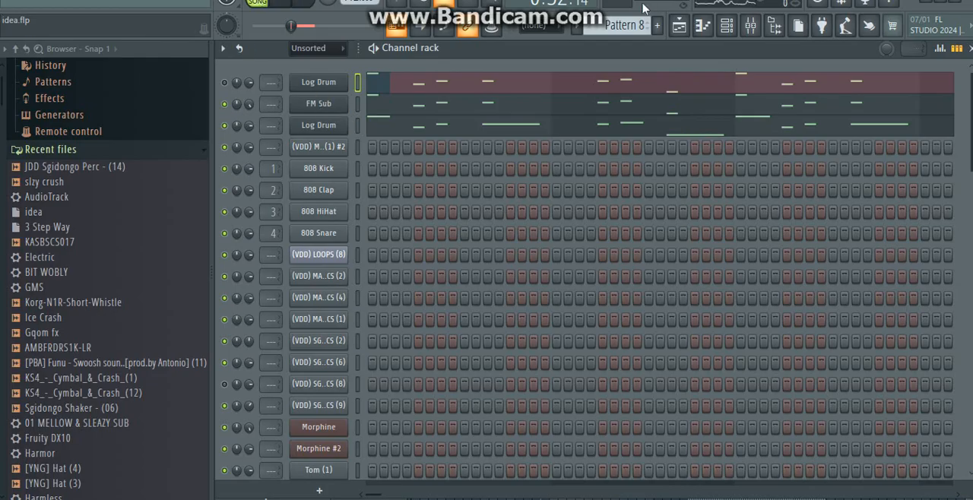
Step: Mute the FM Sub channel and open the second Log Drum channel's notes in the piano roll
right_click(908, 1)
left_click(897, 8)
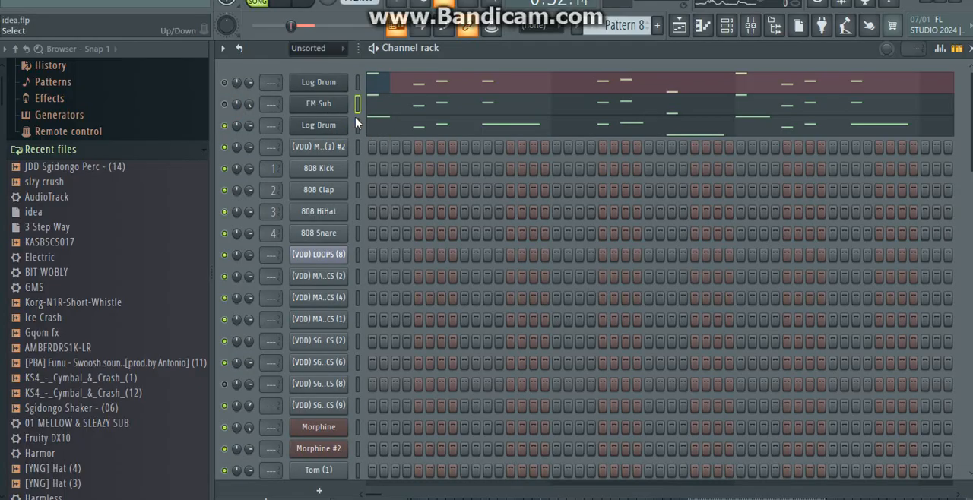
left_click(397, 126)
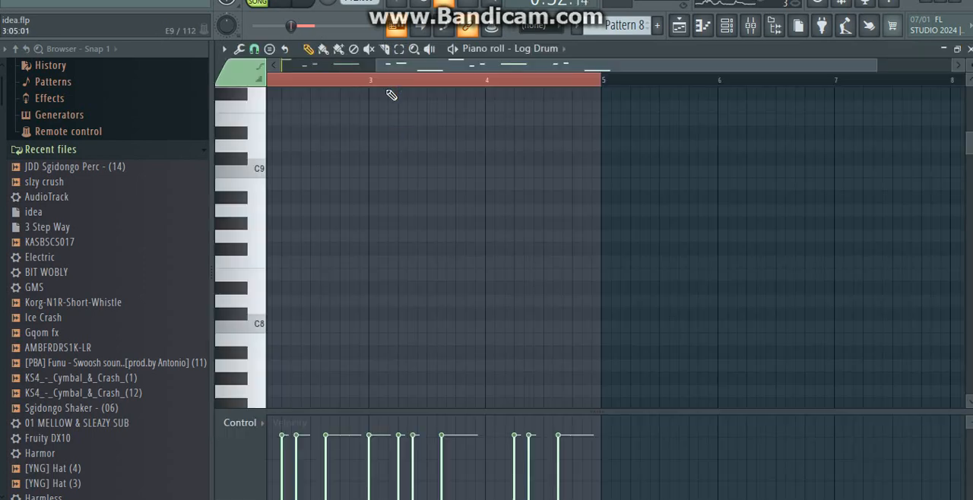
Step: Bring the second Log Drum channel's notes into view from bar 1 in the piano roll and select them all
left_click_drag(278, 79, 263, 79)
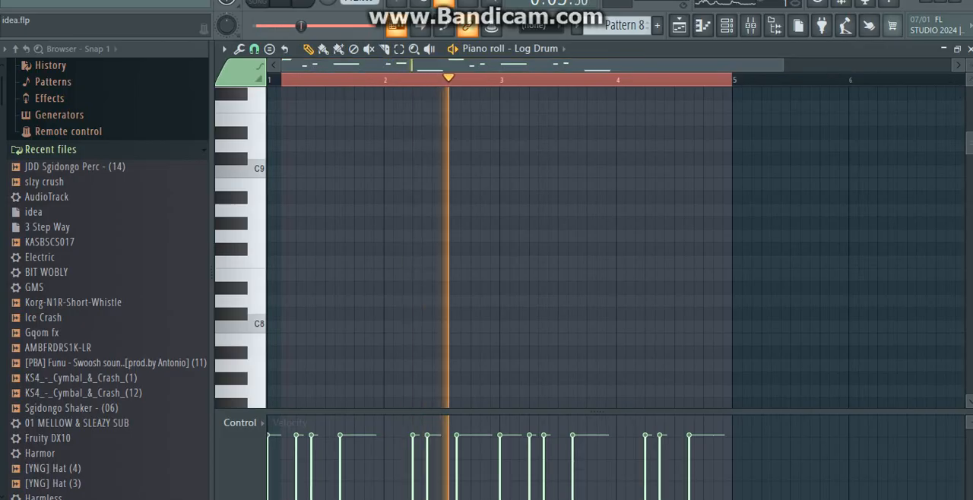
left_click_drag(969, 143, 969, 112)
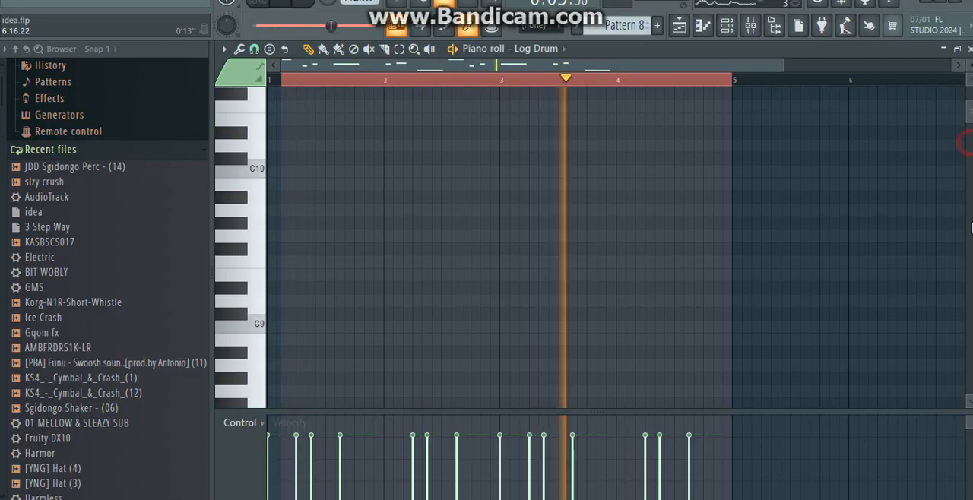
left_click_drag(965, 143, 965, 278)
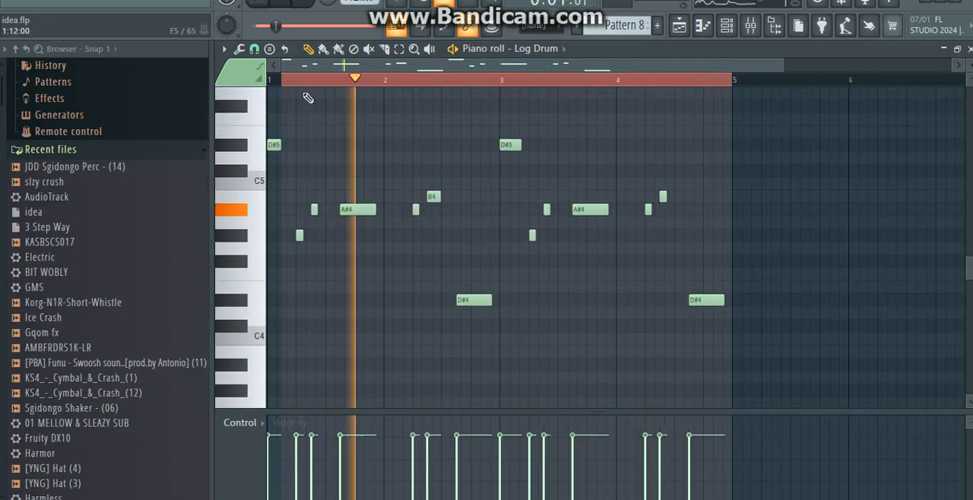
key("ctrl+a")
left_click(275, 79)
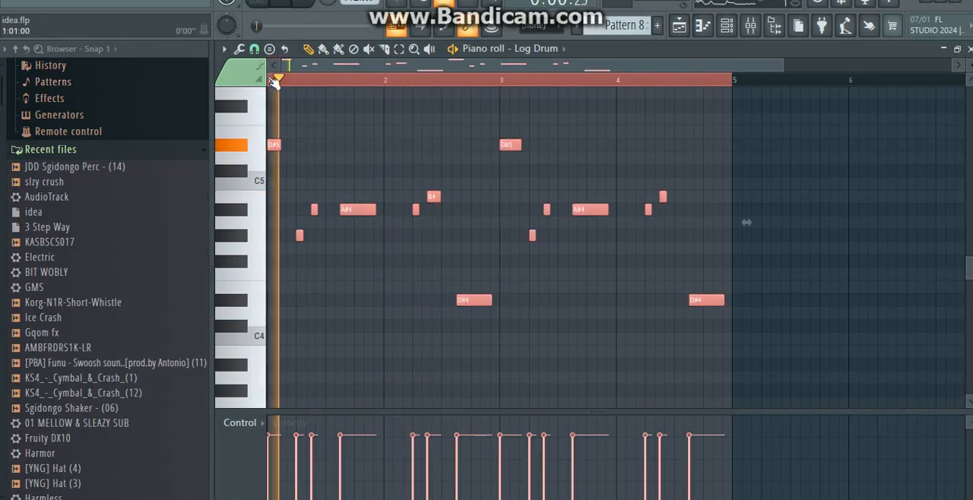
Step: Return to the channel rack and inspect the second Log Drum channel's Fruity DX10 settings
left_click(747, 26)
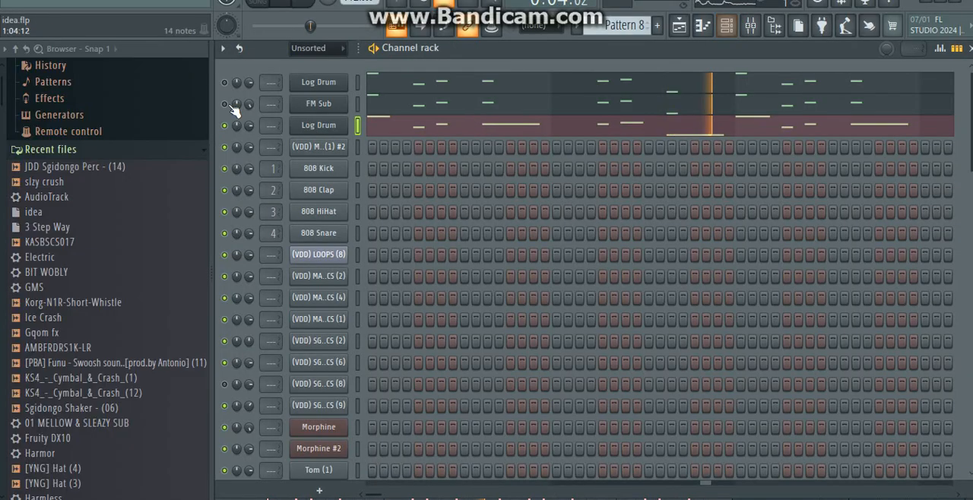
left_click(298, 131)
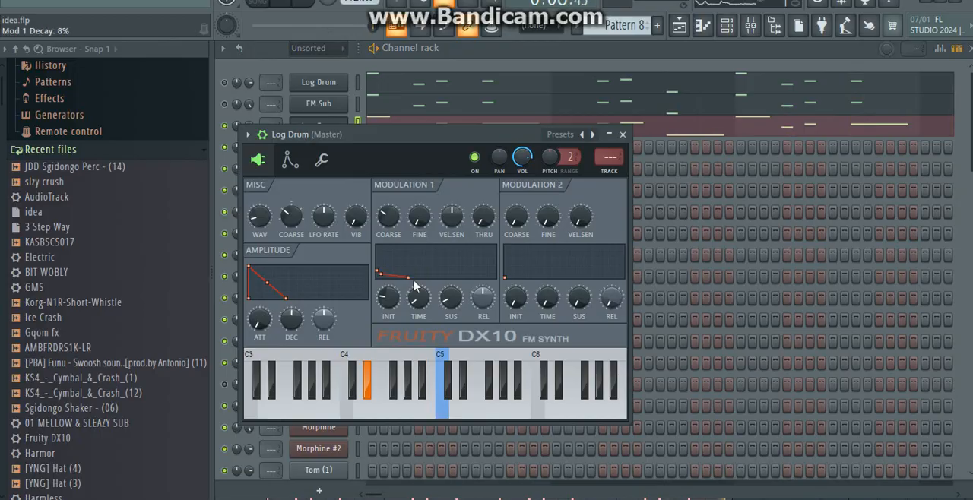
left_click(378, 94)
Step: Mute the second Log Drum channel, unmute FM Sub and view the FM Sub notes in the piano roll
left_click(225, 125)
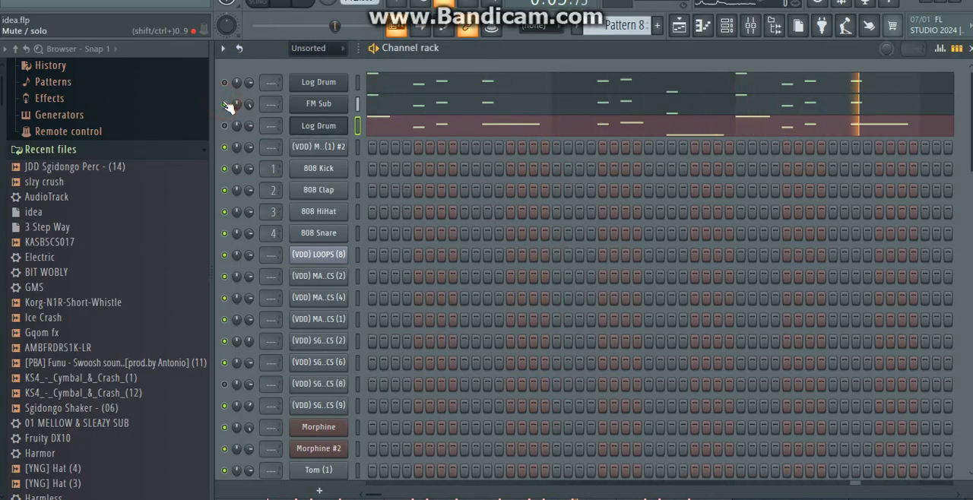
left_click(401, 109)
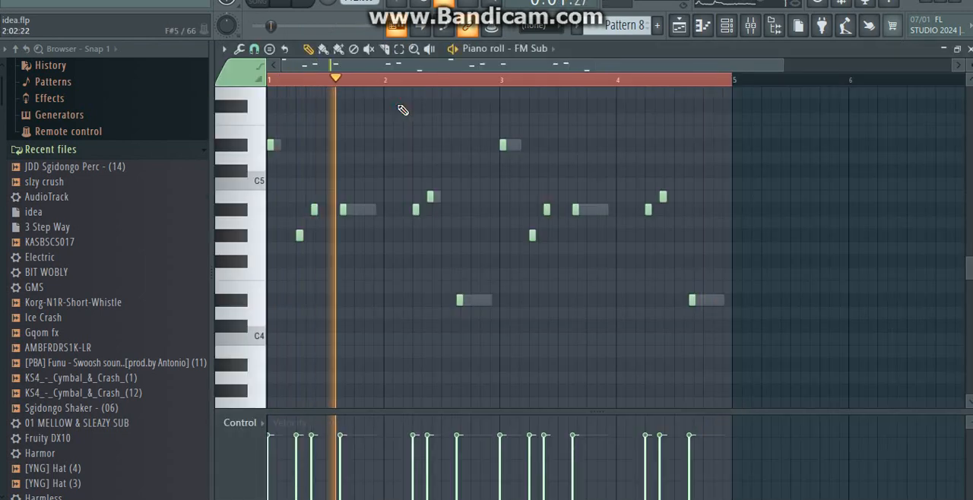
left_click(678, 25)
Step: Inspect the FM Sub channel's Fruity DX10 settings from the channel rack and unmute the second Log Drum channel
left_click(726, 26)
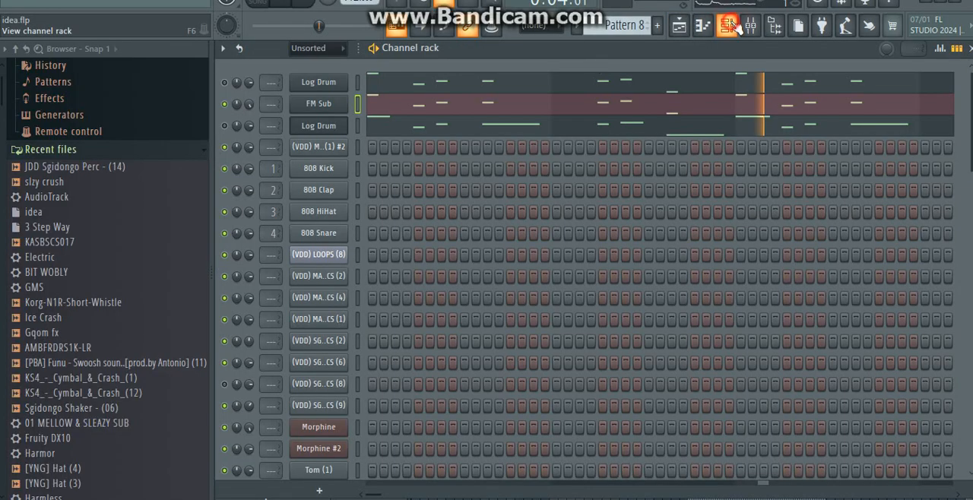
left_click(314, 111)
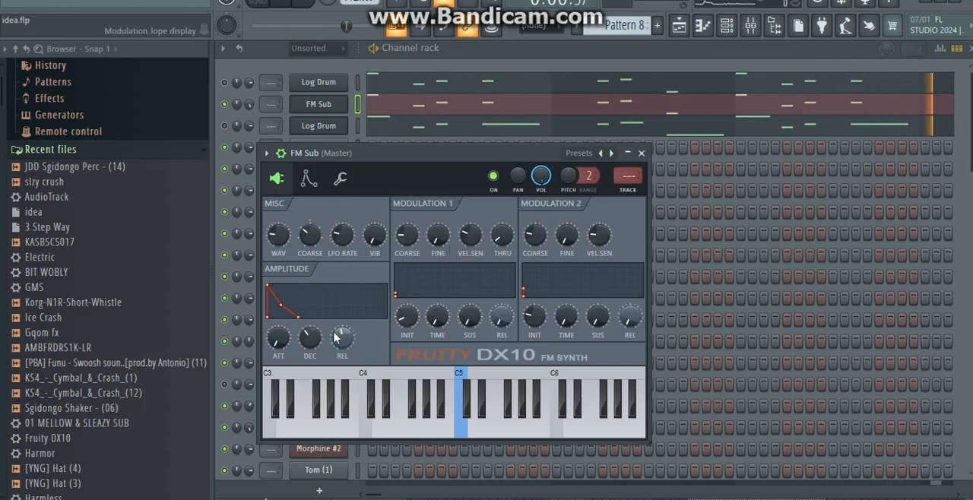
left_click(642, 152)
left_click(219, 127)
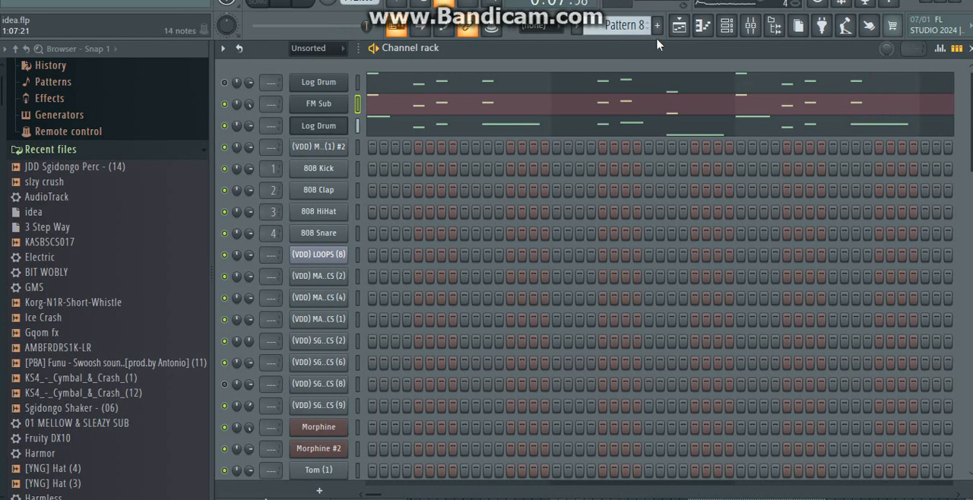
Step: Return to the playlist and unmute Track 10 and Track 8
left_click(680, 29)
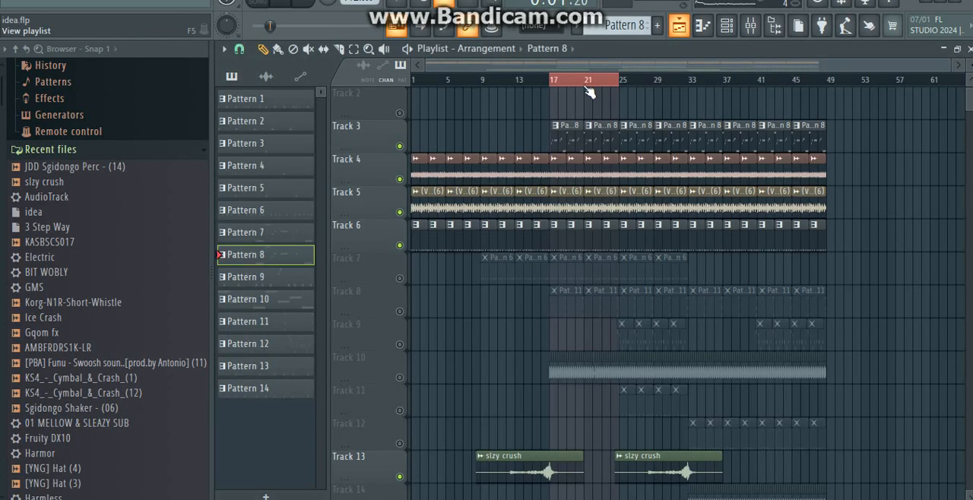
left_click(400, 377)
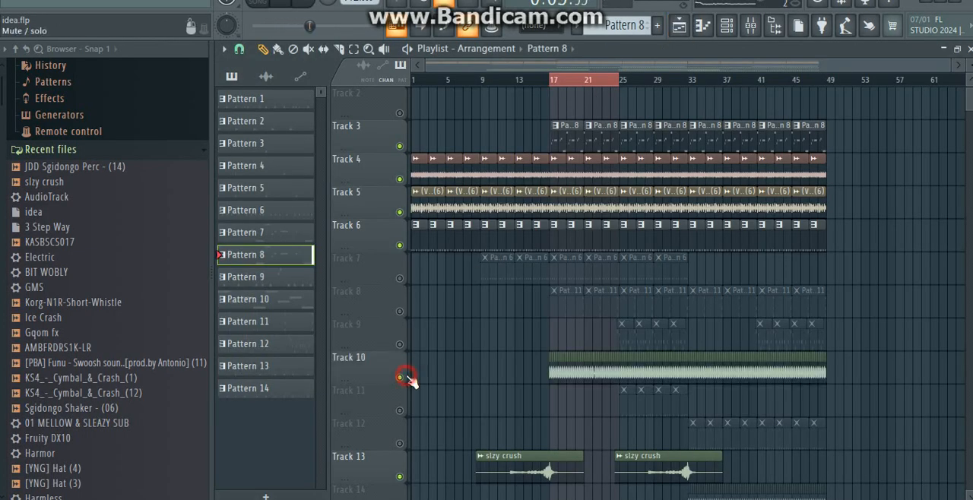
left_click(400, 311)
Step: Open the first Pattern 11 clip on Track 8 to view its Toxic Biohazard notes in the piano roll
double_click(574, 300)
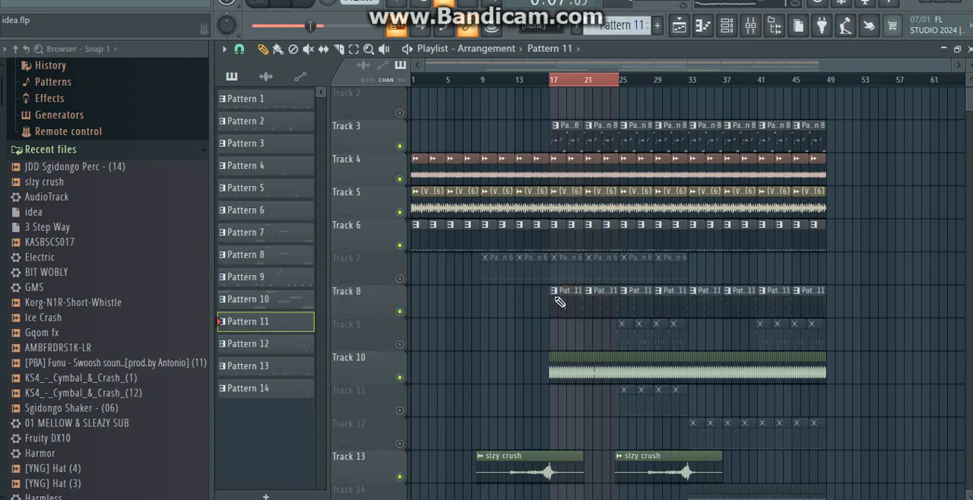
left_click_drag(587, 67, 406, 65)
scroll(532, 190, "up", 3)
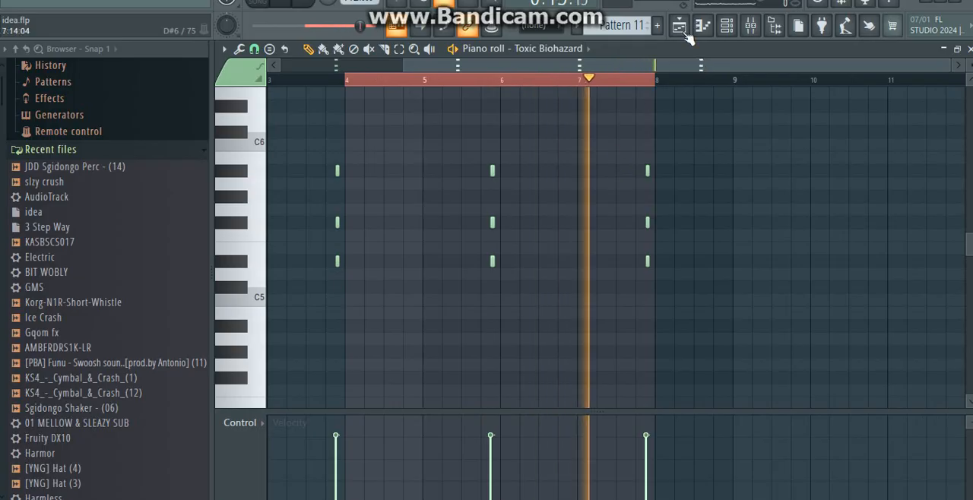
Step: Return to the playlist, play the arrangement from bar 17 and unmute Track 9
left_click(680, 27)
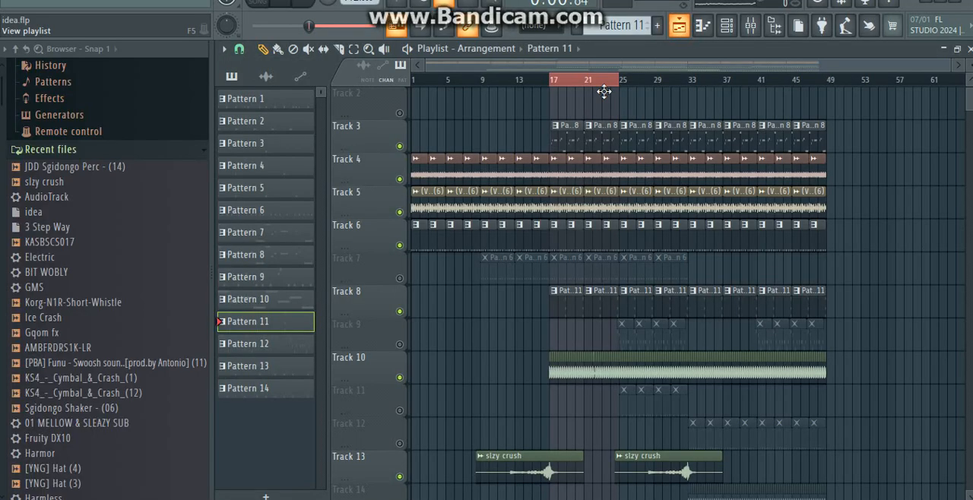
left_click(551, 80)
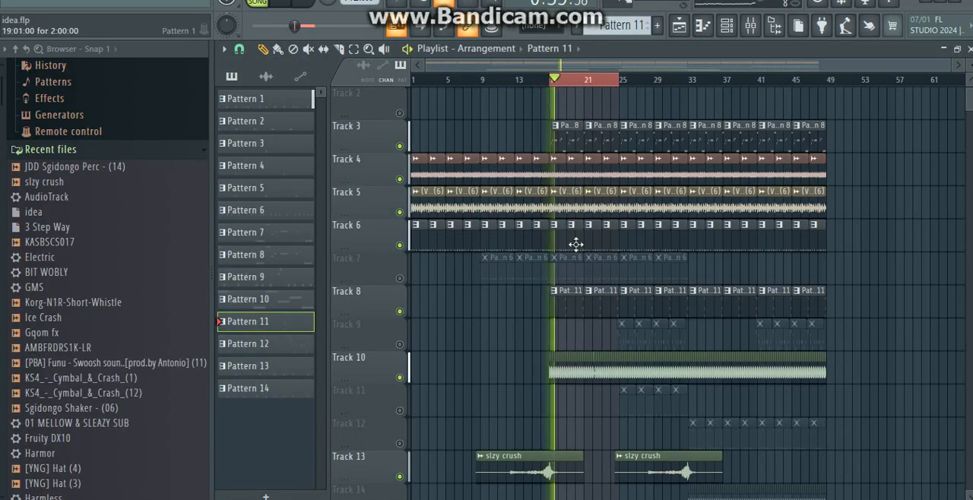
scroll(575, 244, "down", 2)
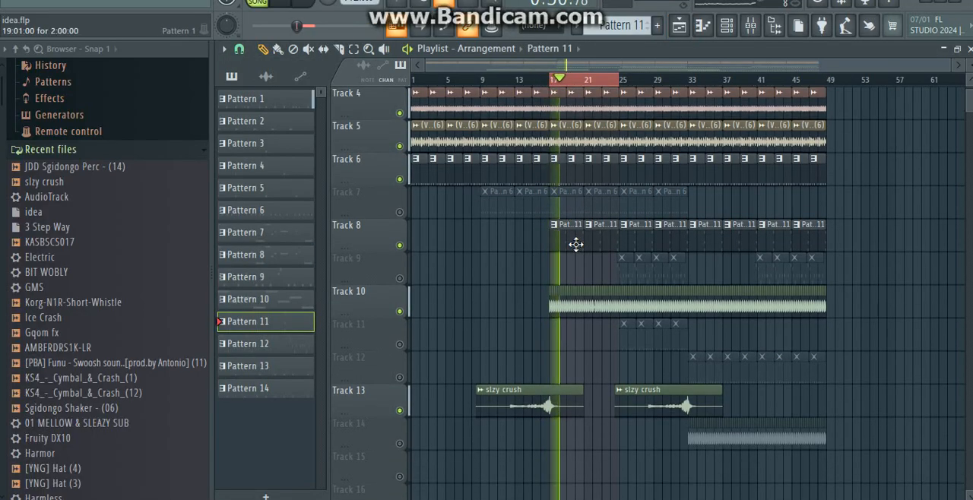
left_click(399, 279)
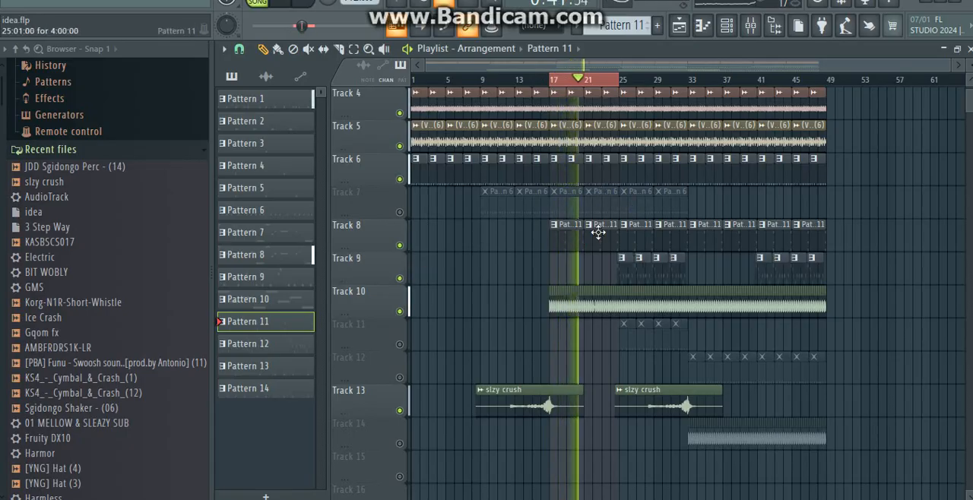
Step: Replay the section from bar 17 and look over the playlist tracks from Track 1 down to Track 14
key("space")
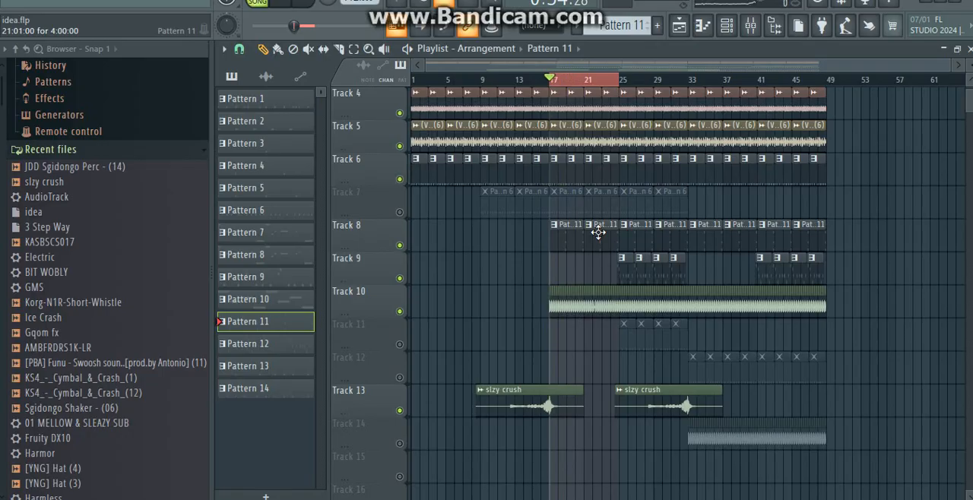
scroll(598, 233, "down", 1)
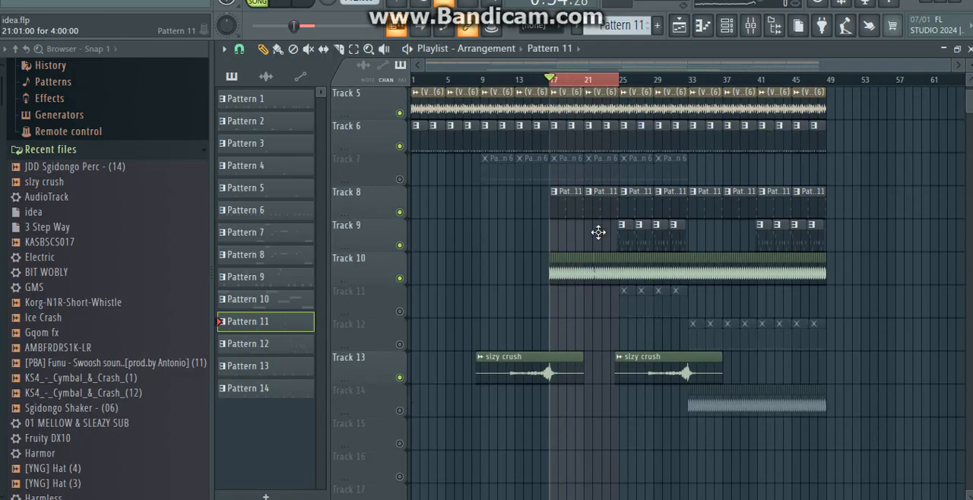
scroll(598, 233, "up", 1)
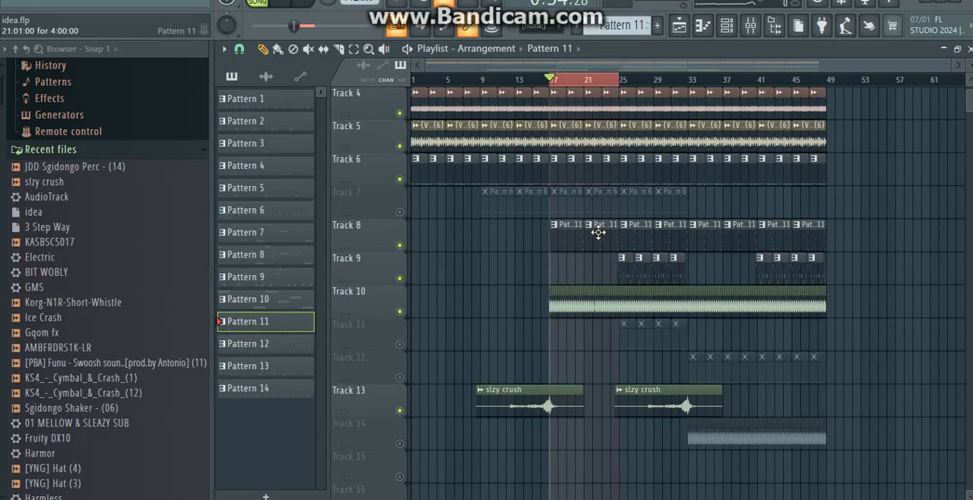
scroll(598, 233, "down", 2)
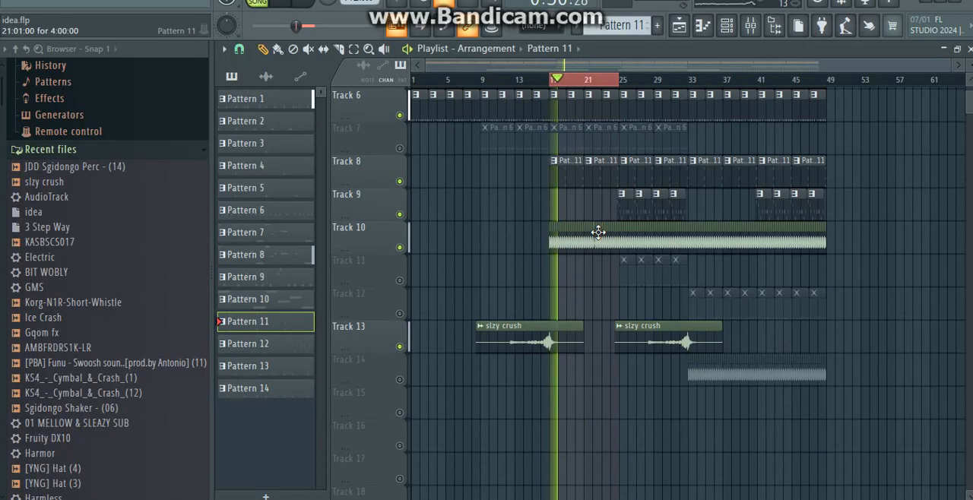
scroll(598, 233, "down", 1)
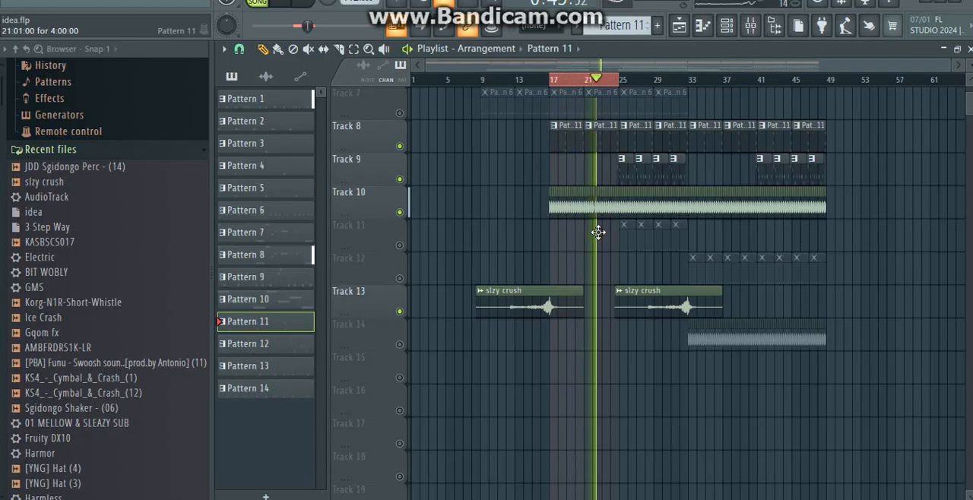
scroll(598, 231, "up", 4)
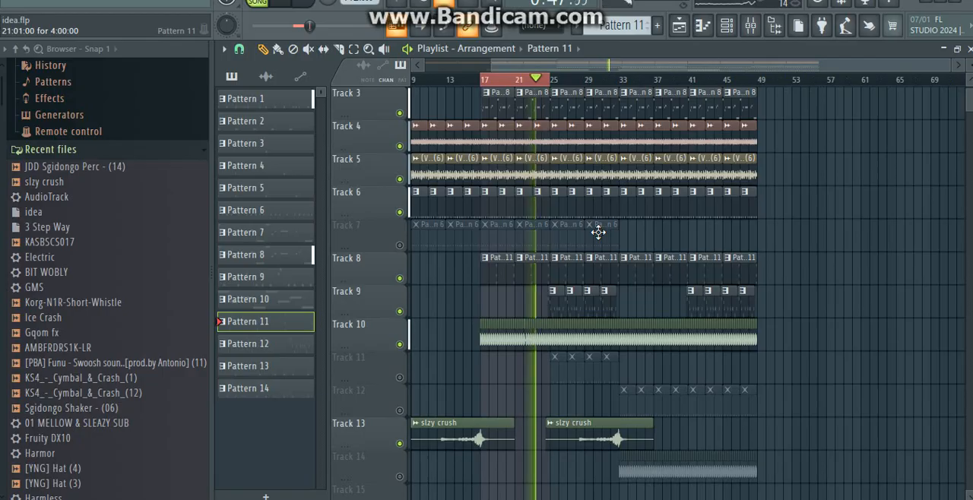
scroll(598, 232, "up", 2)
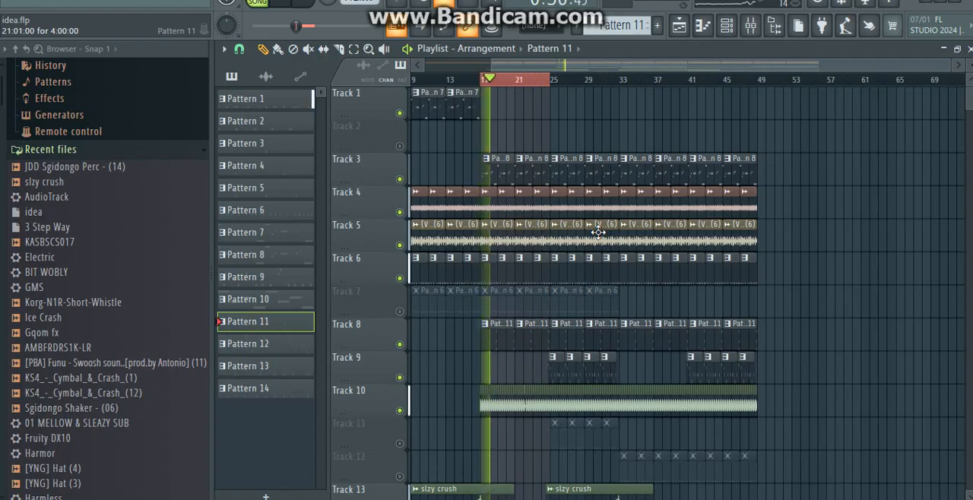
Step: Step back through the earlier track mutes and clip selections until all tracks are unmuted, and look over the playing arrangement
key("9")
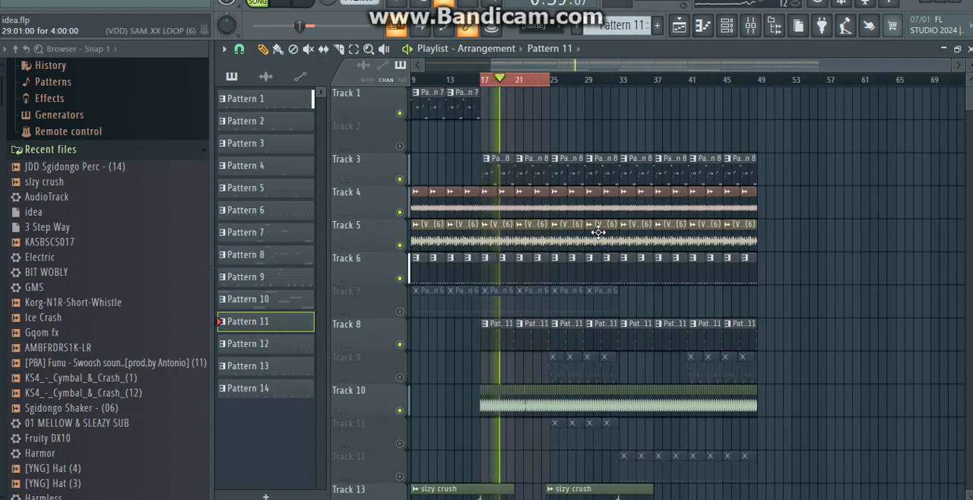
key("ctrl+z")
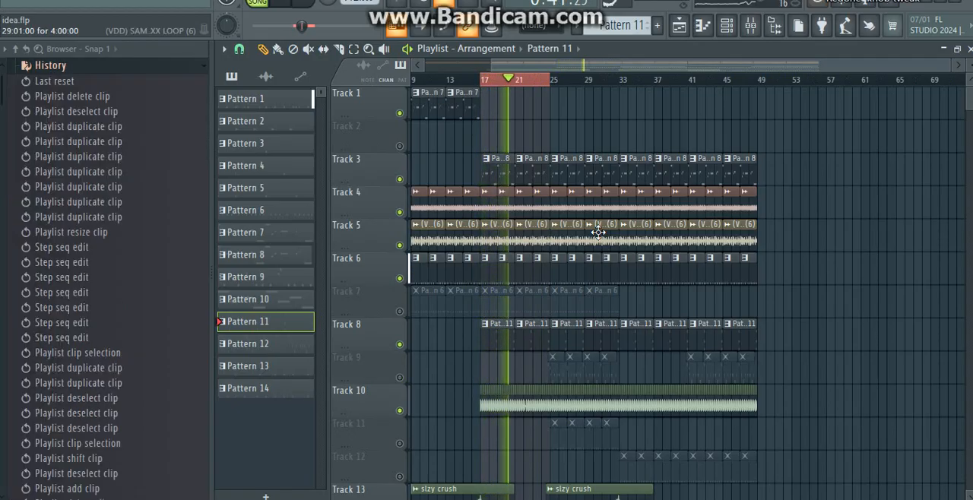
key("ctrl+a")
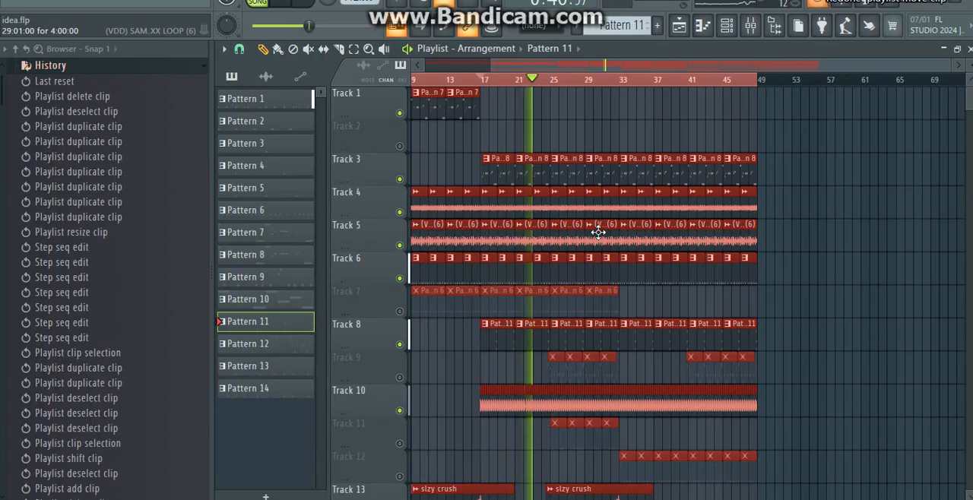
key("ctrl+d")
key("ctrl+a")
key("ctrl+d")
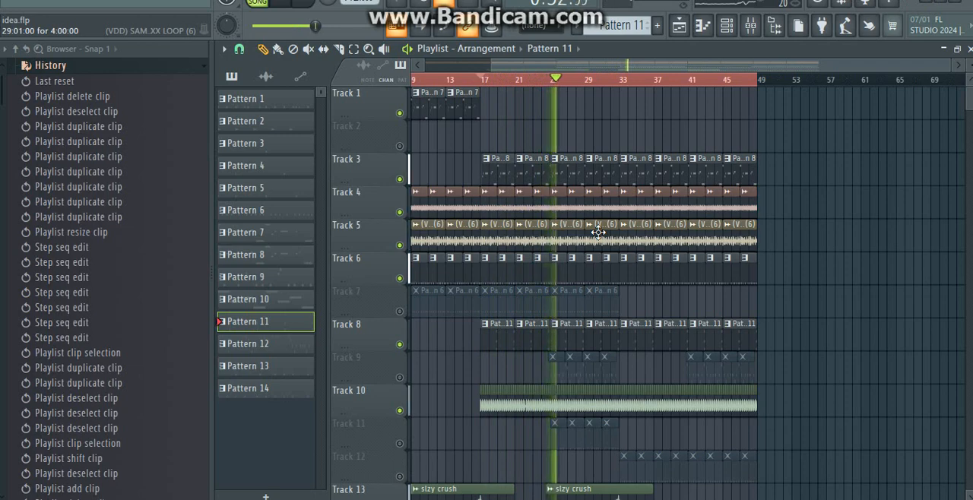
key("ctrl+z")
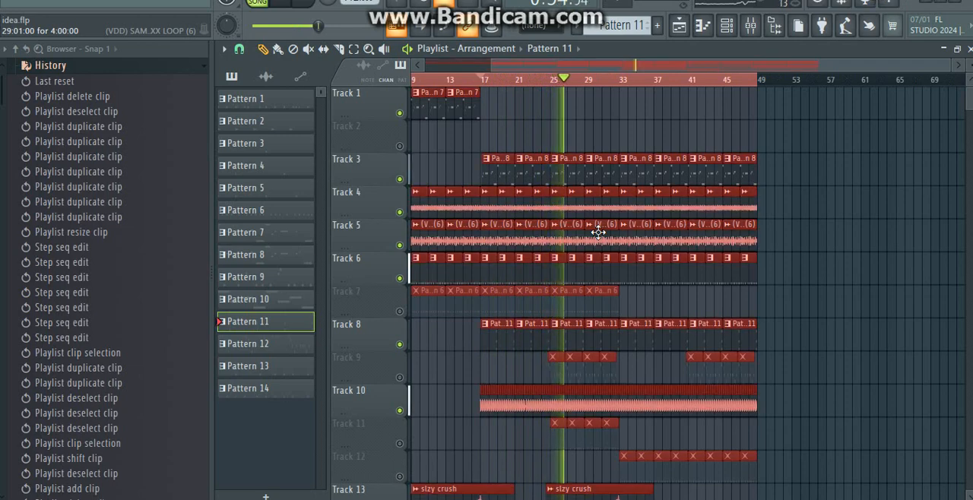
key("ctrl+z")
key("ctrl+z")
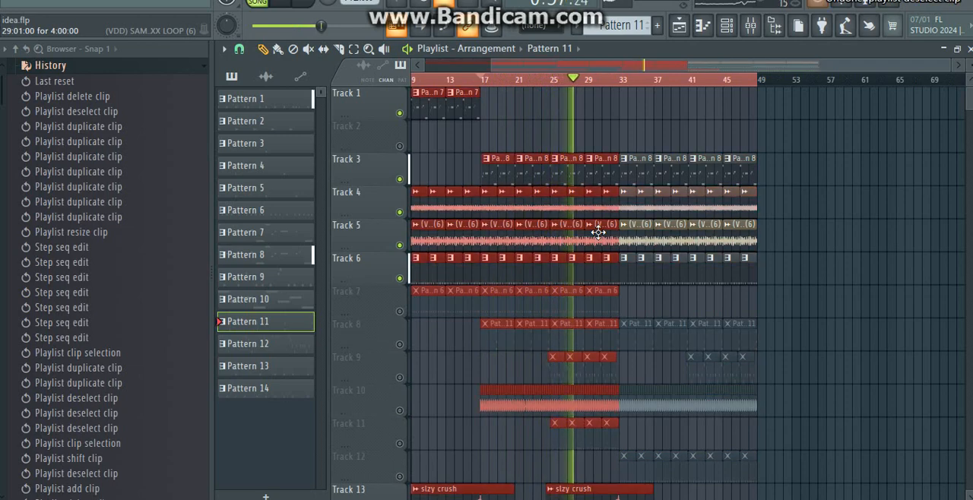
key("ctrl+z")
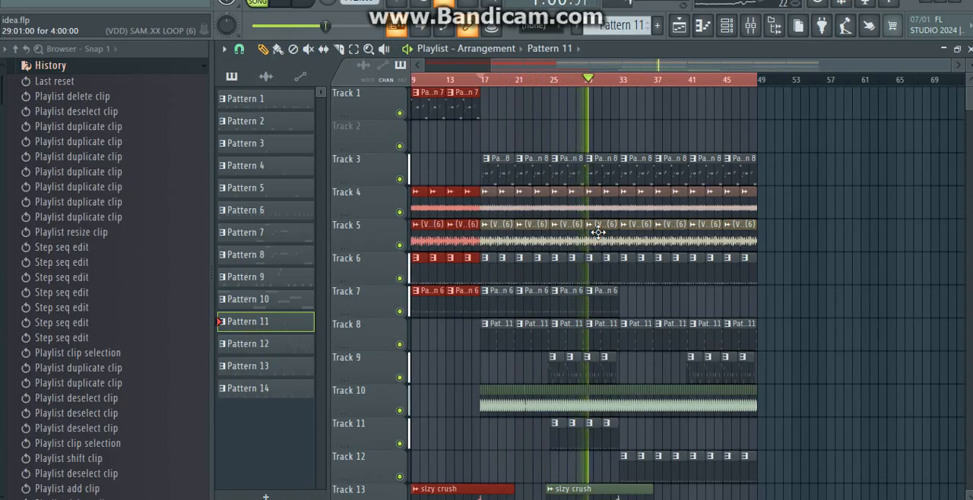
scroll(598, 232, "down", 1)
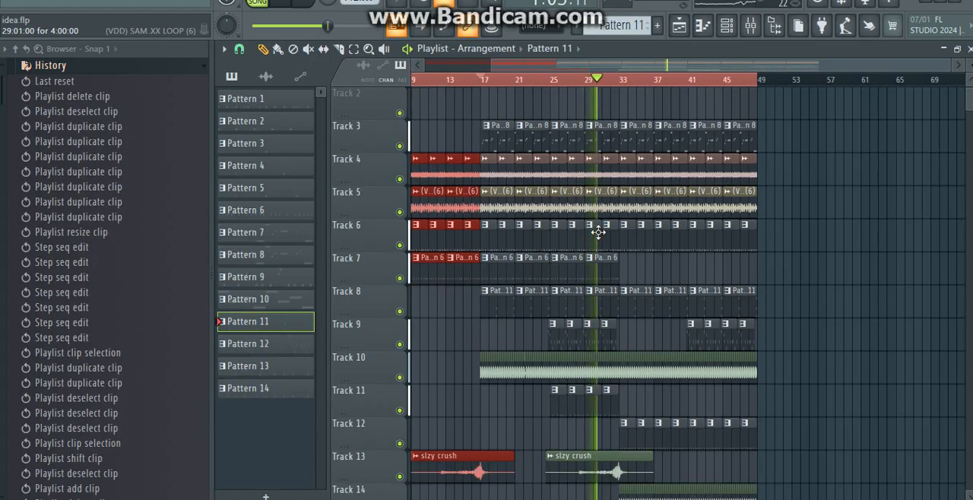
scroll(598, 231, "down", 1)
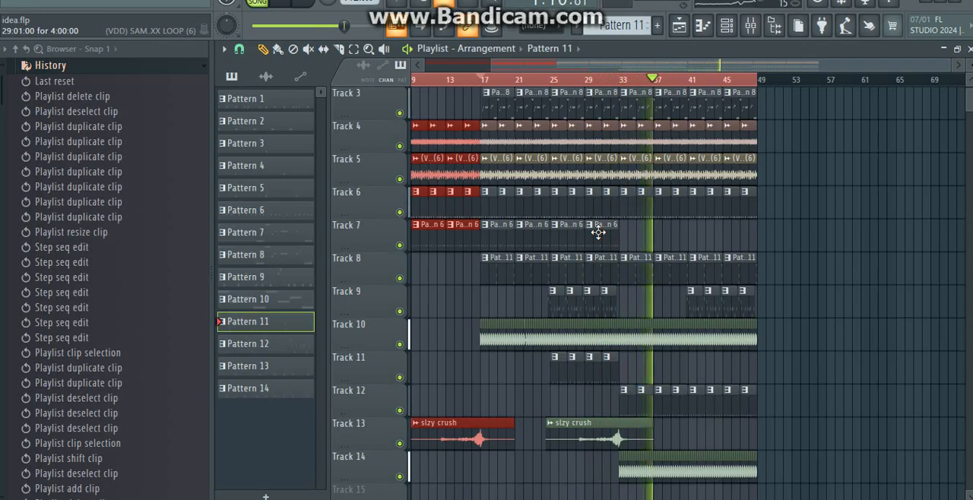
Step: Stop the playback and open the first Pattern 12 clip on Track 9 to view its Pad melt notes in the piano roll
scroll(598, 233, "down", 2)
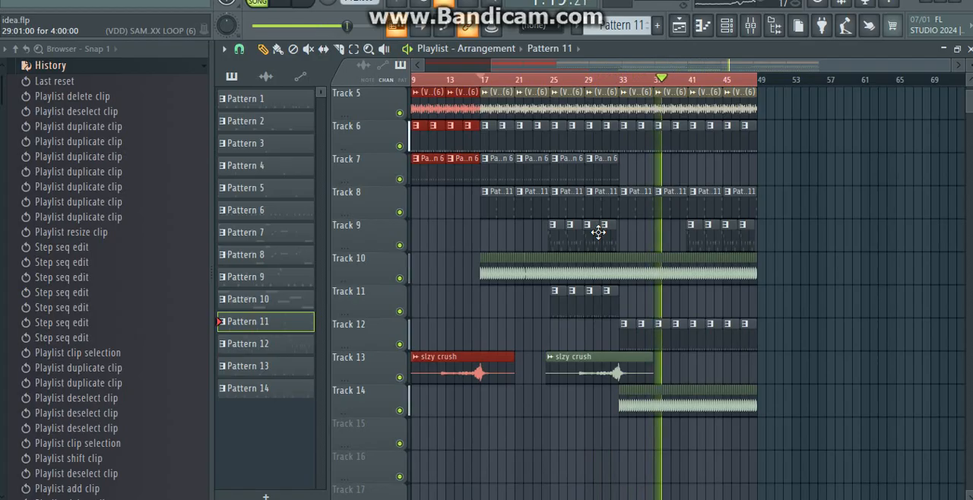
key("ctrl+s")
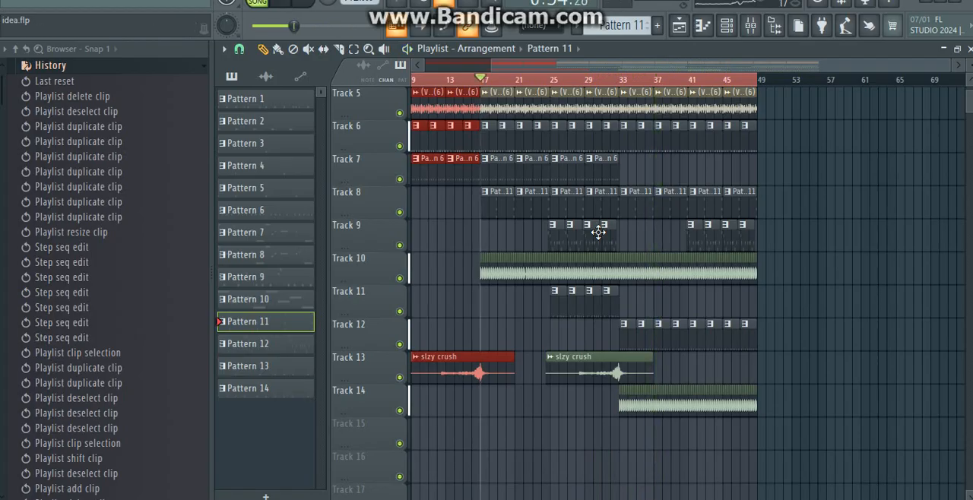
double_click(598, 232)
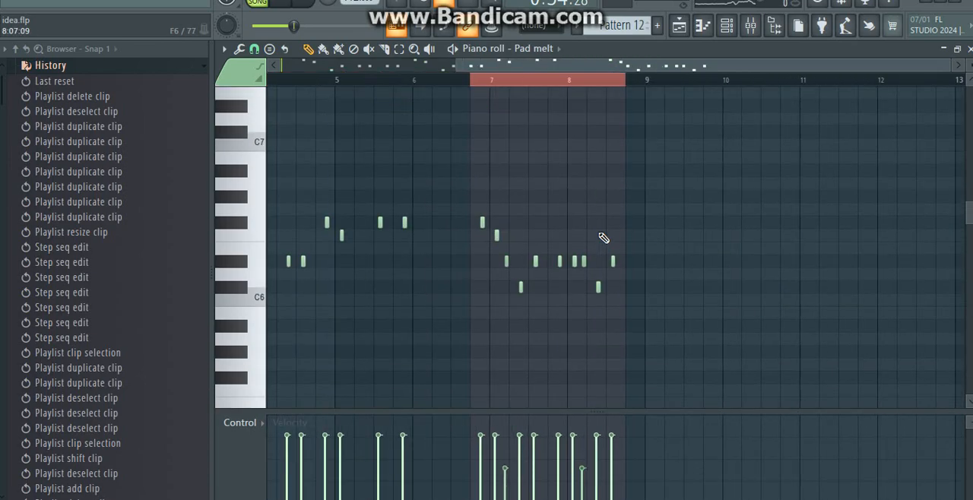
key("ctrl+a")
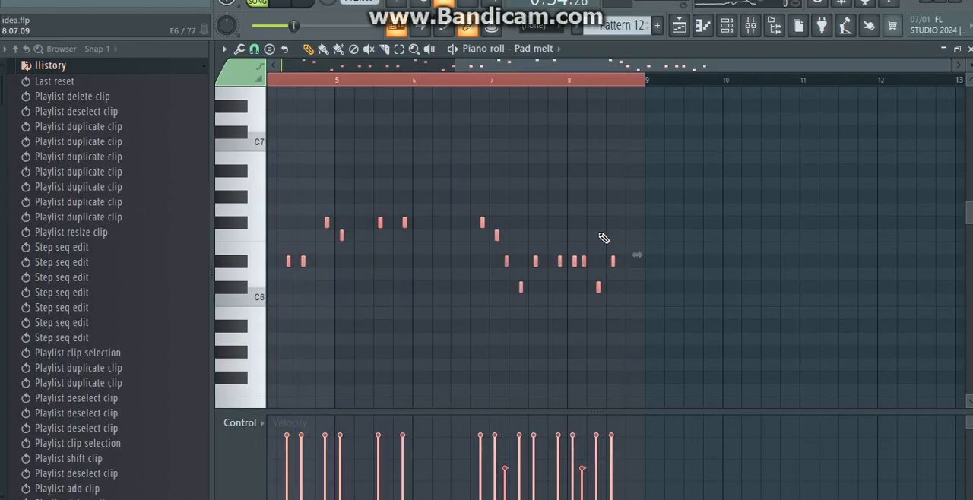
key("Delete")
key("ctrl+z")
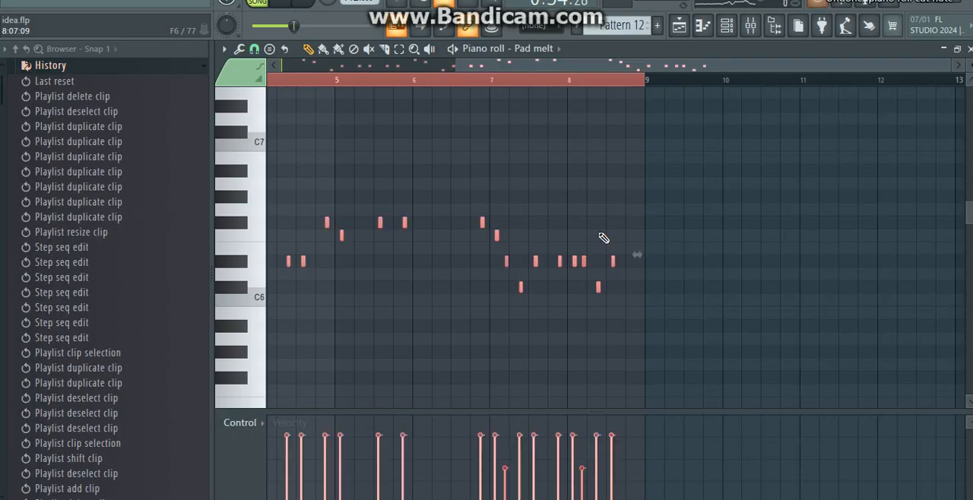
left_click(465, 89)
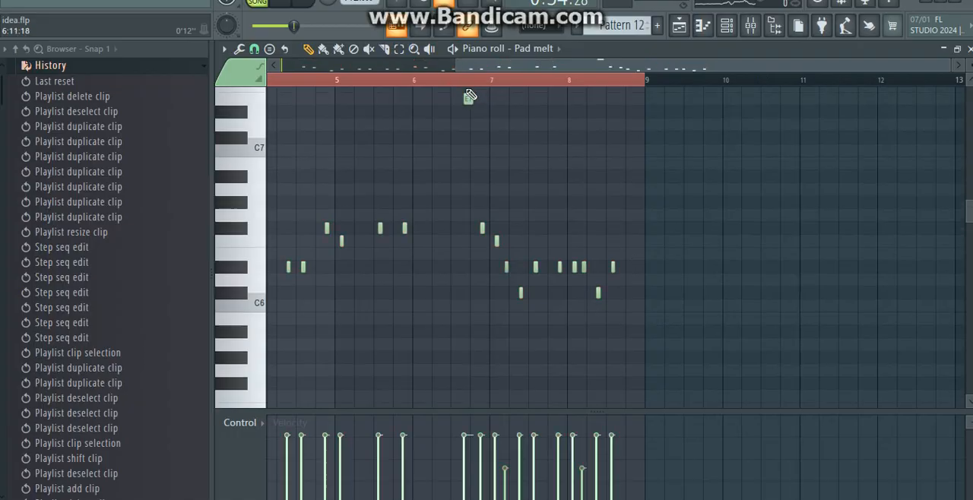
left_click(468, 83)
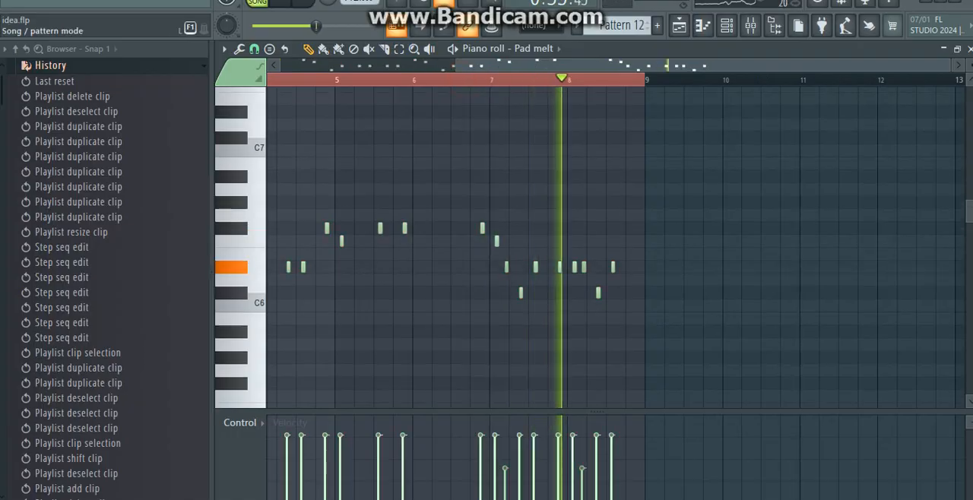
Step: Look over the Pad melt channel's synth settings, opened from the channel rack, and return to the playlist
left_click(743, 34)
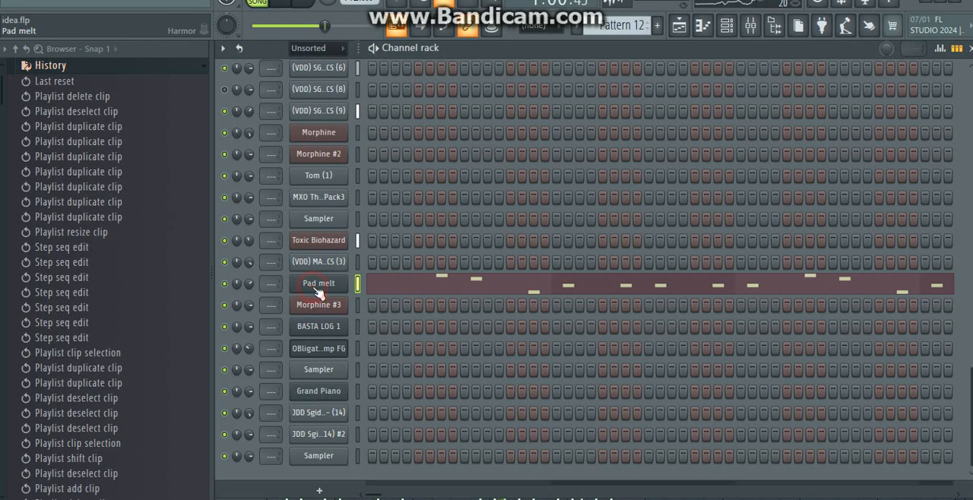
left_click(318, 286)
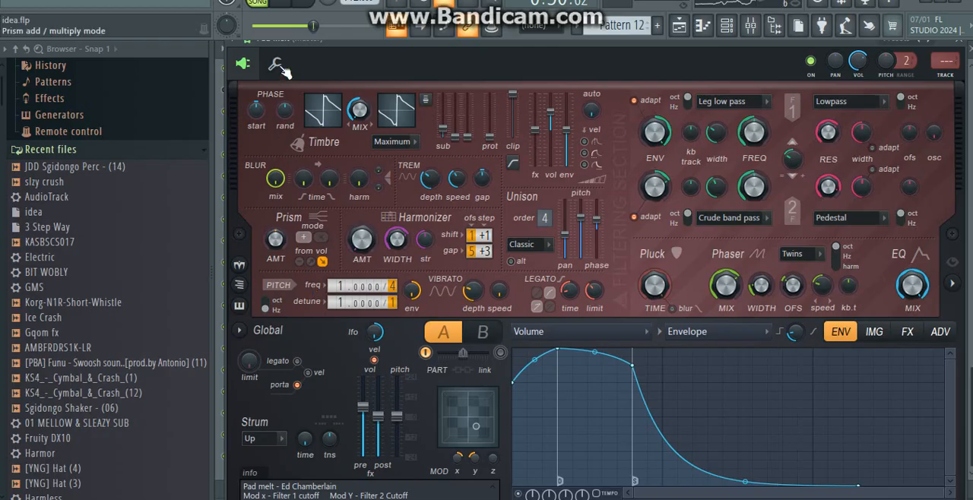
left_click(682, 25)
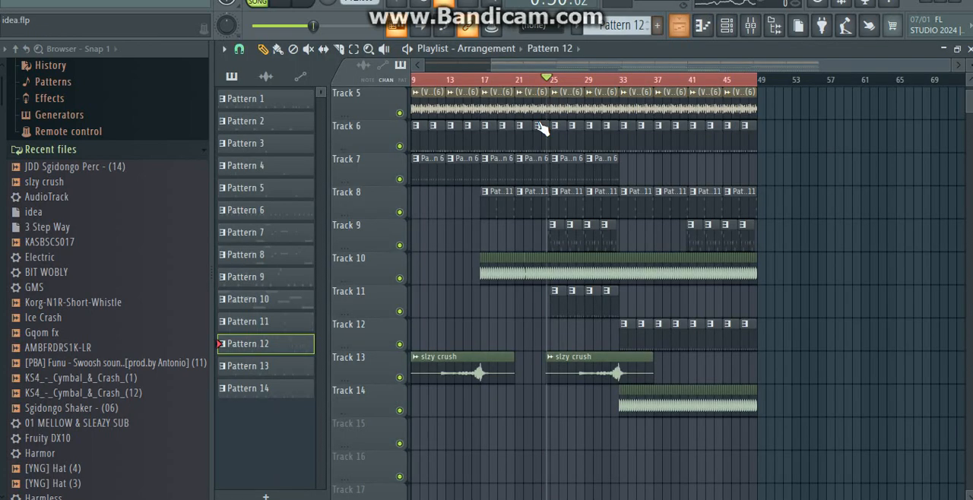
Step: Reopen the Pattern 12 clip on Track 9 and play the pattern on its own while viewing its Pad melt notes
double_click(565, 248)
left_click(259, 3)
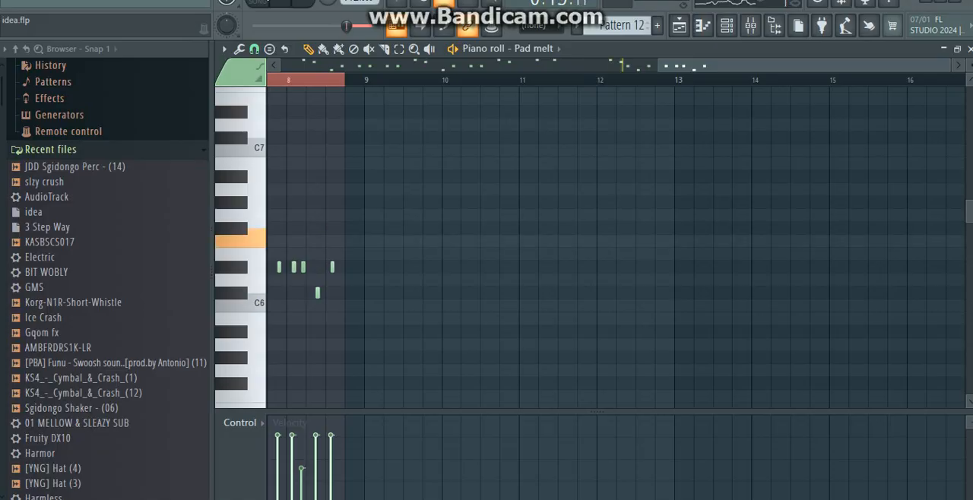
left_click_drag(853, 67, 690, 60)
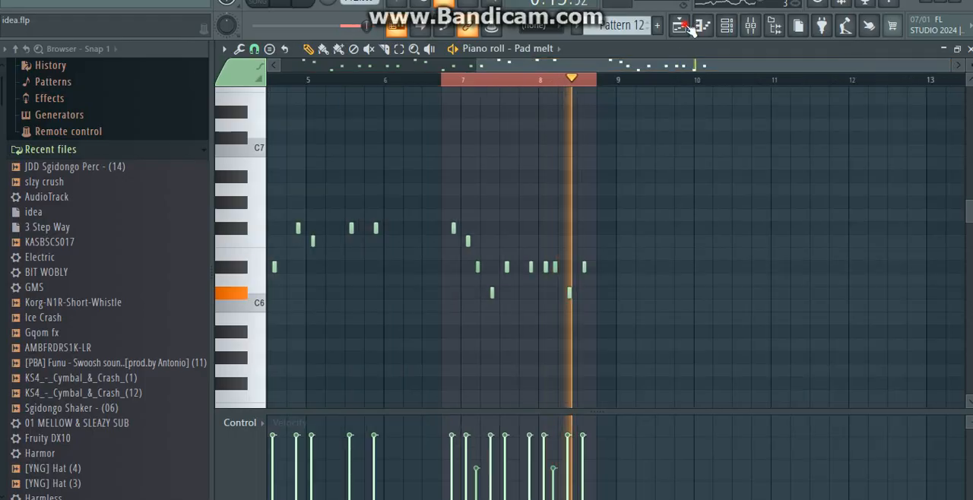
Step: Open the first Pattern 13 clip on Track 11 and view its JDD Sgidongo Perc - (14) steps in the channel rack
left_click(680, 26)
left_click(684, 28)
double_click(560, 308)
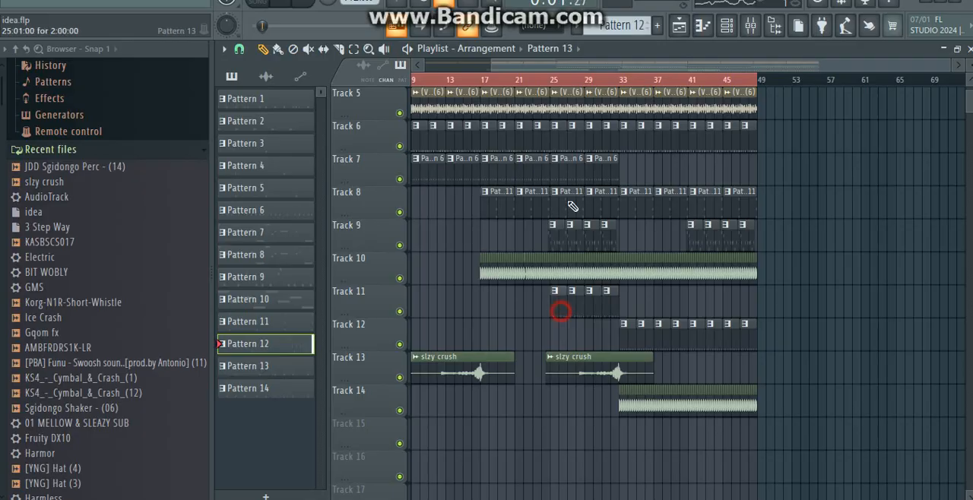
left_click_drag(670, 69, 488, 43)
left_click(727, 26)
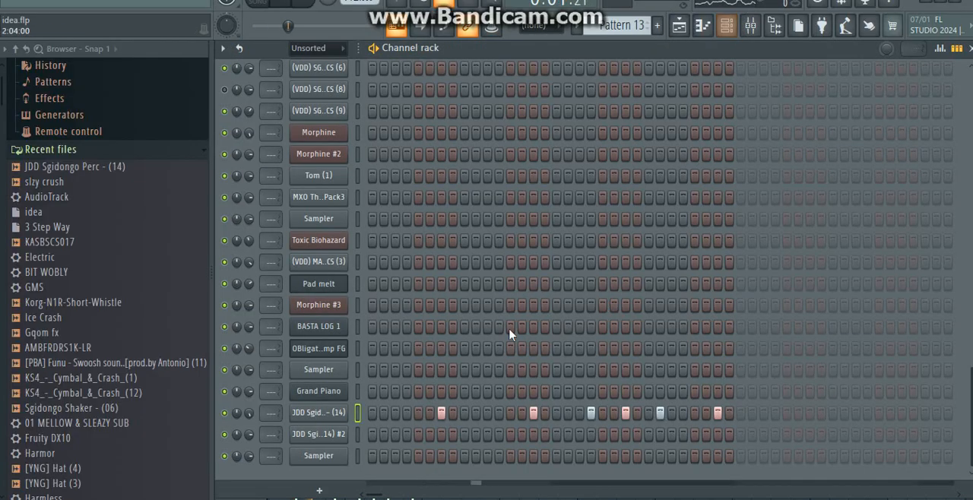
left_click(355, 412)
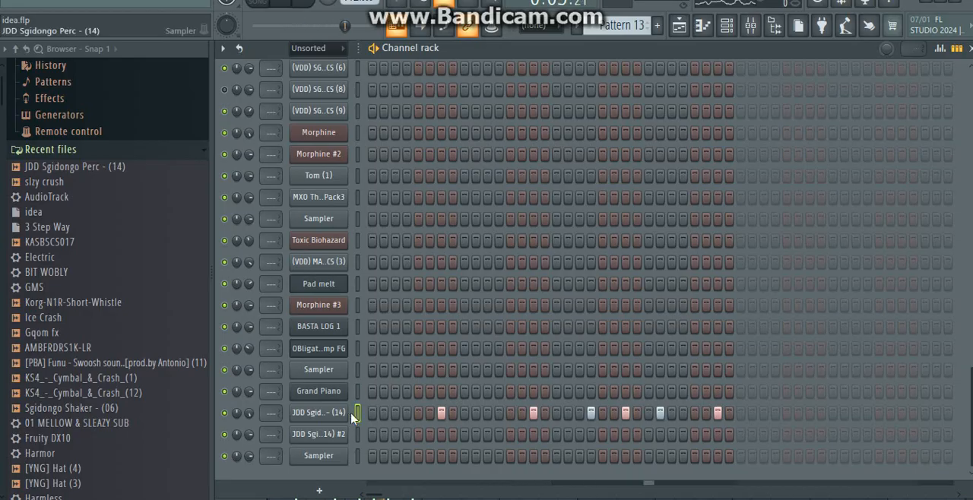
Step: Return to the playlist and play the full arrangement from bar 25
left_click(679, 25)
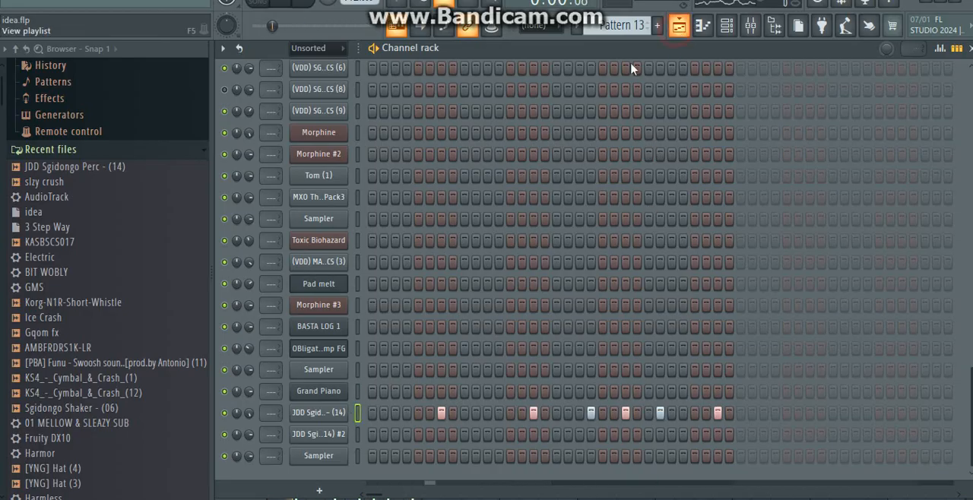
left_click(555, 83)
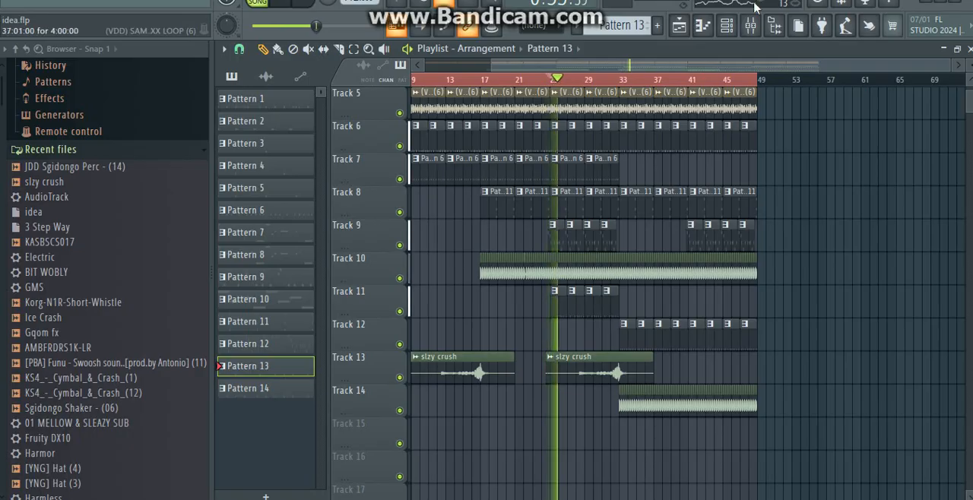
Step: View the JDD Sgidongo Perc - (14) channel's sample, envelope and miscellaneous settings, and return to the playlist with playback stopped
left_click(727, 26)
left_click(293, 413)
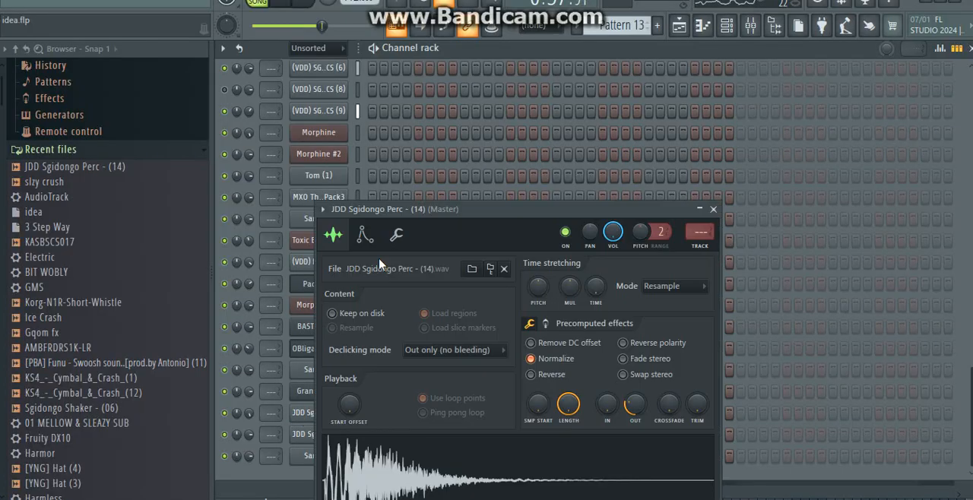
left_click(296, 414)
left_click(372, 227)
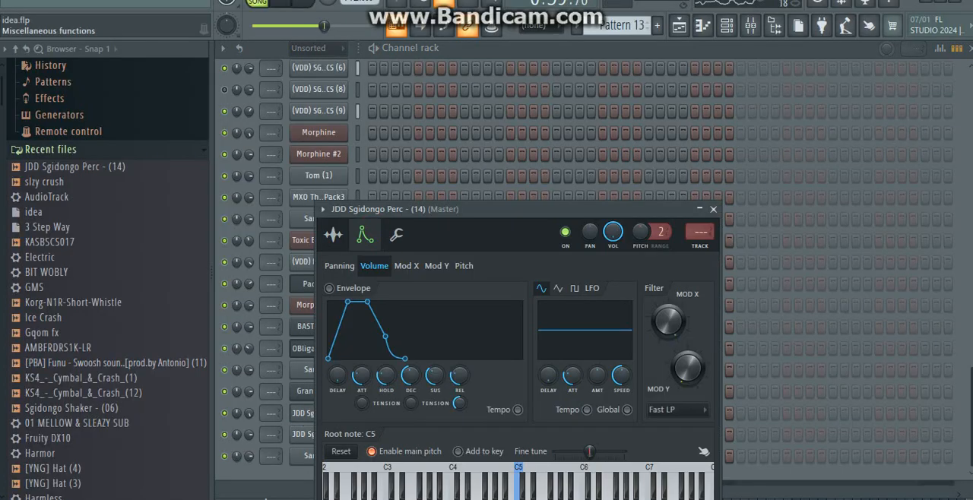
left_click(396, 235)
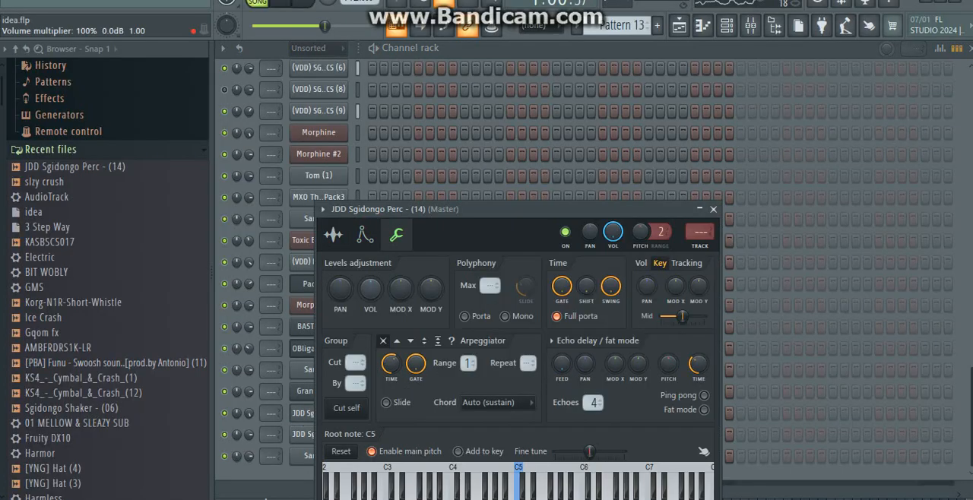
left_click(680, 29)
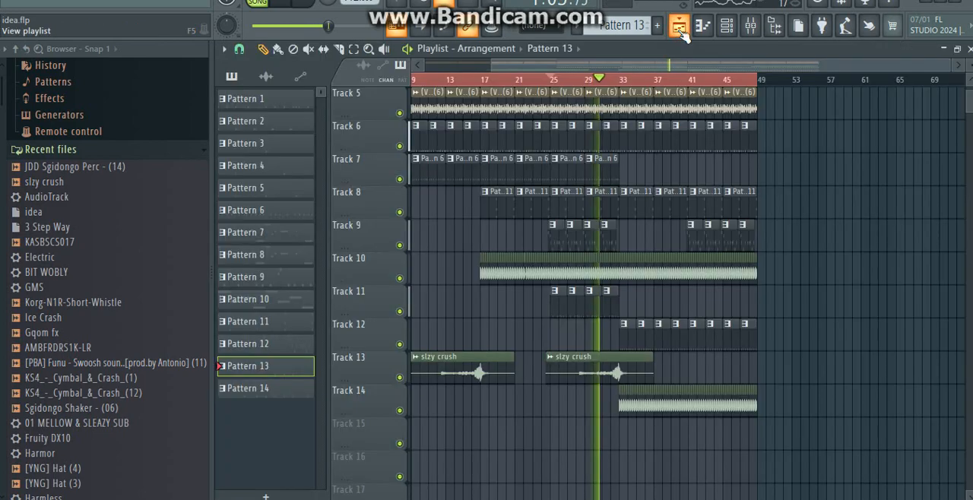
key("space")
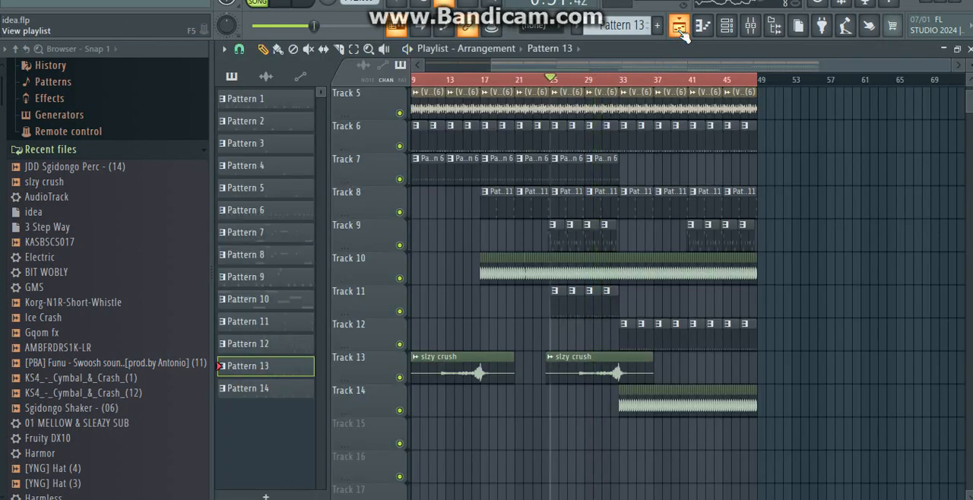